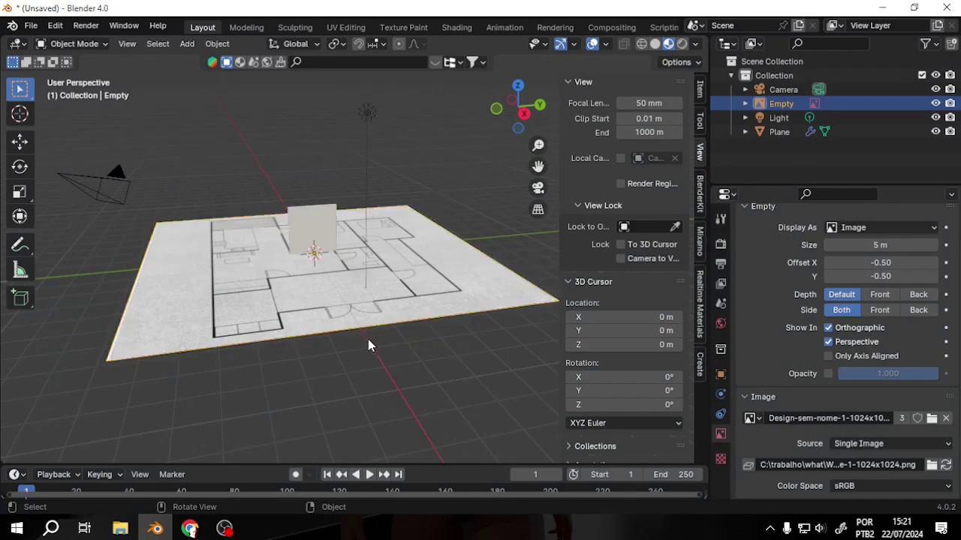
Delete the floor-plan reference image from the scene.
{"action": "key", "text": "Delete"}
{"action": "middle_click_drag", "start_coordinate": [406, 289], "coordinate": [427, 213]}
{"action": "scroll", "coordinate": [427, 213], "scroll_direction": "up", "scroll_amount": 5}
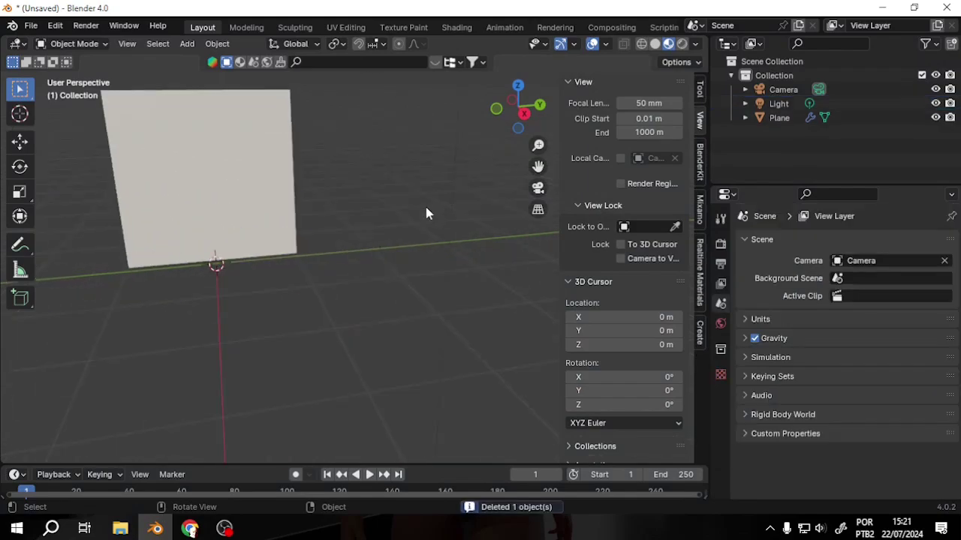
Orbit to an angled view of the upright wall and select the plane.
{"action": "left_click_drag", "start_coordinate": [524, 118], "coordinate": [455, 317]}
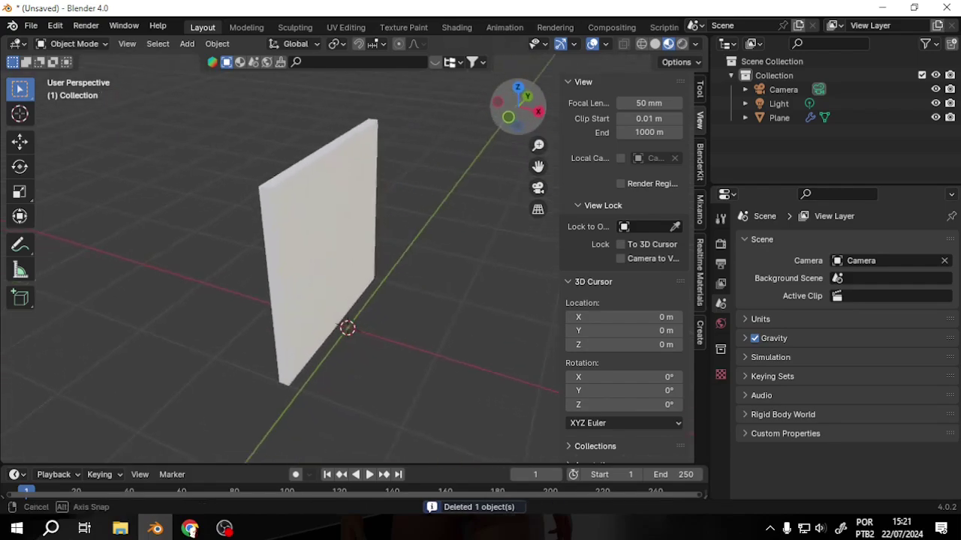
{"action": "left_click_drag", "start_coordinate": [538, 167], "coordinate": [508, 157]}
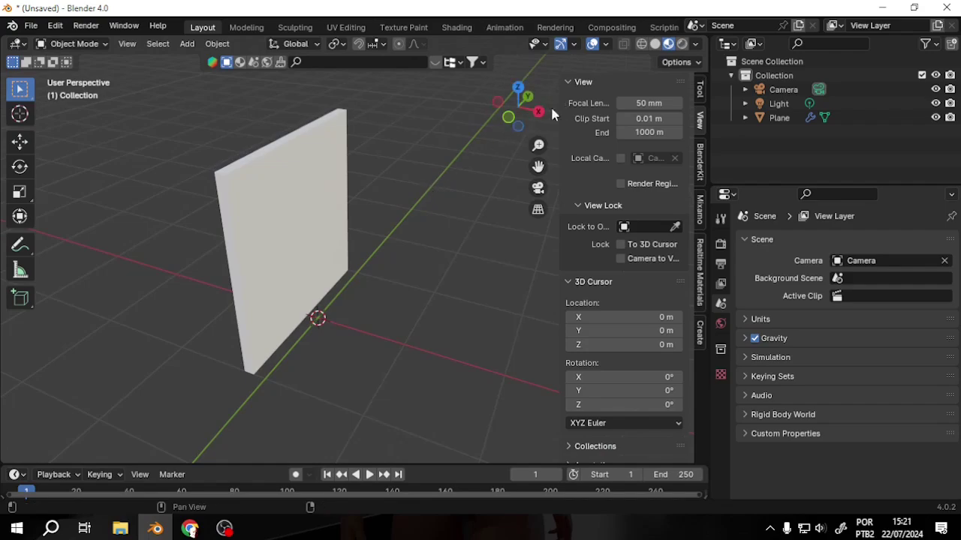
{"action": "mouse_move", "coordinate": [519, 106]}
{"action": "left_mouse_down"}
{"action": "mouse_move", "coordinate": [466, 120]}
{"action": "mouse_move", "coordinate": [445, 175]}
{"action": "left_mouse_up"}
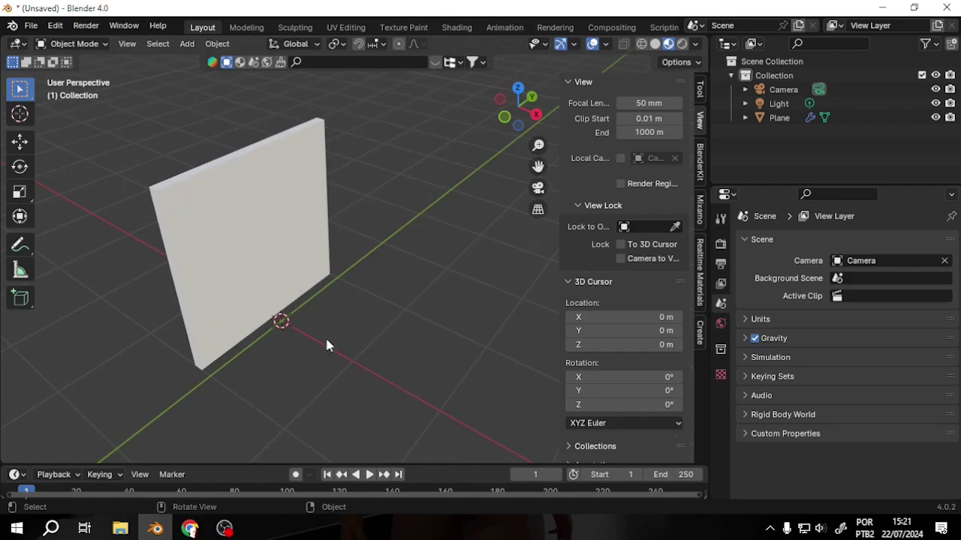
{"action": "left_click", "coordinate": [274, 244]}
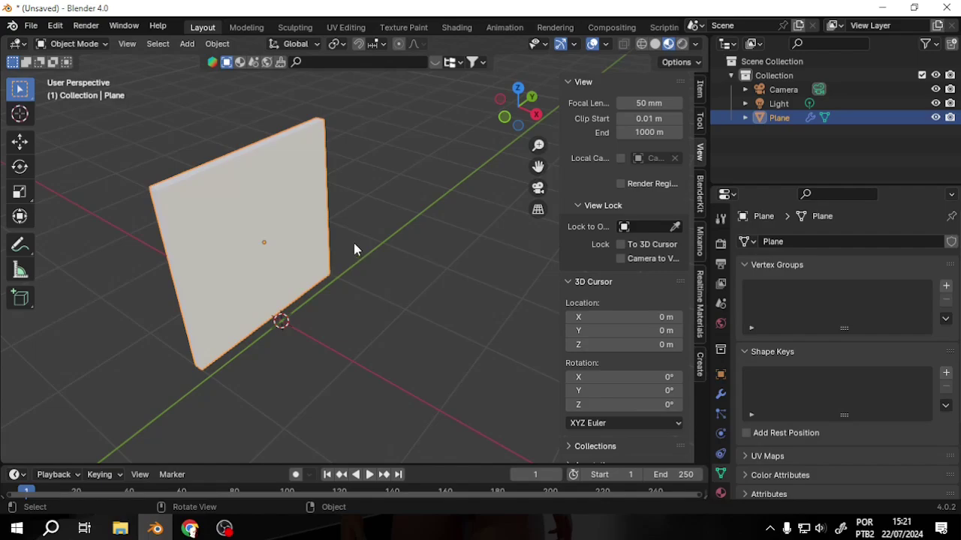
Put the wall plane into Edit Mode with edge selection.
{"action": "left_click", "coordinate": [75, 43]}
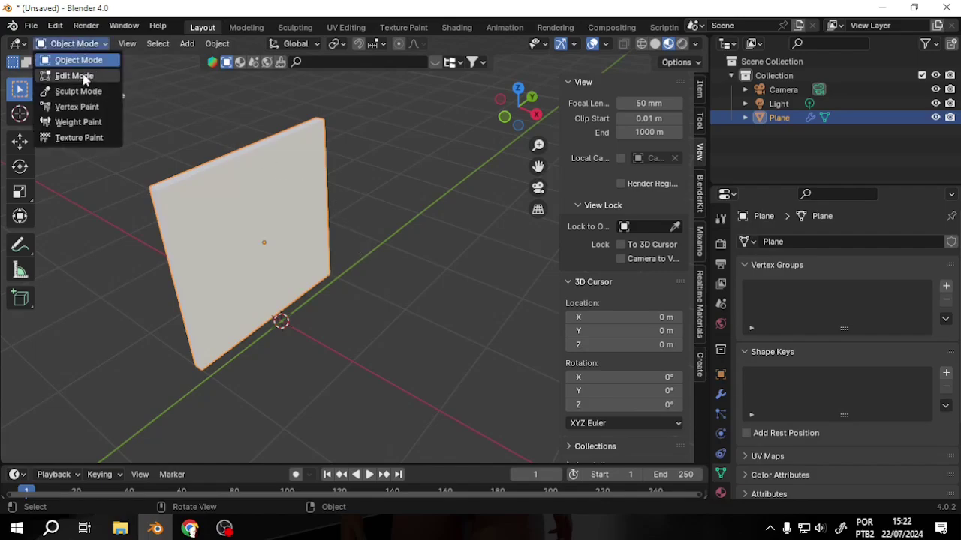
{"action": "left_click", "coordinate": [83, 74]}
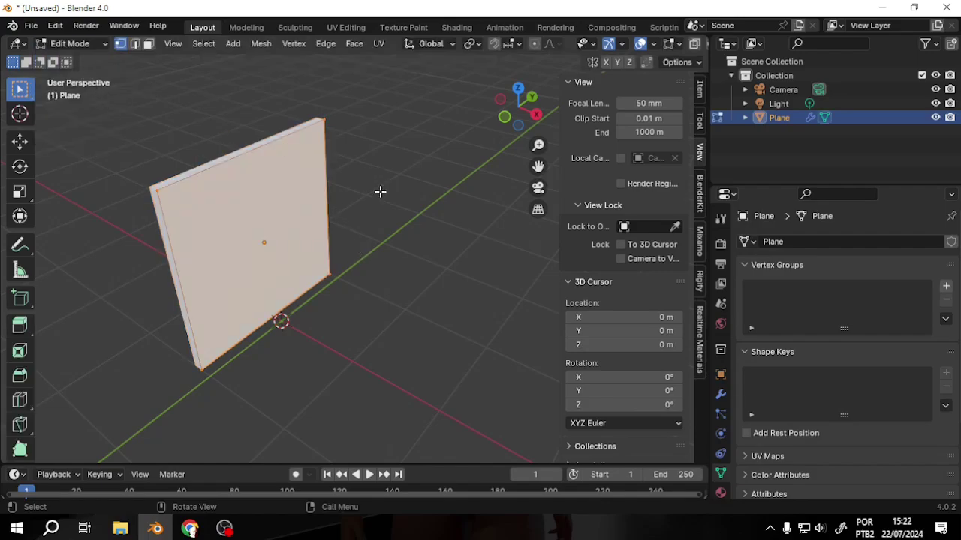
{"action": "left_click", "coordinate": [134, 43]}
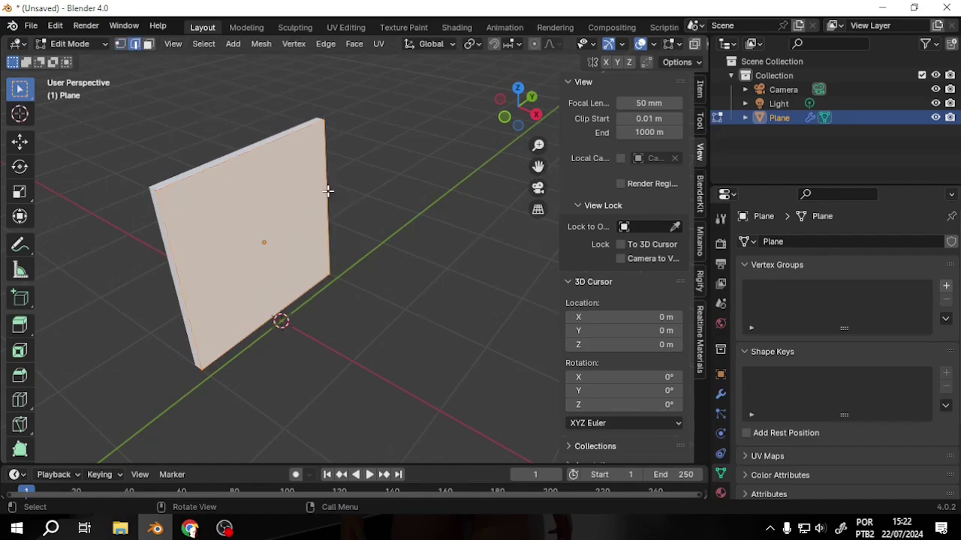
Extrude the right edge along X into a second wall at a right angle.
{"action": "left_click", "coordinate": [424, 138]}
{"action": "scroll", "coordinate": [424, 137], "scroll_direction": "down", "scroll_amount": 2}
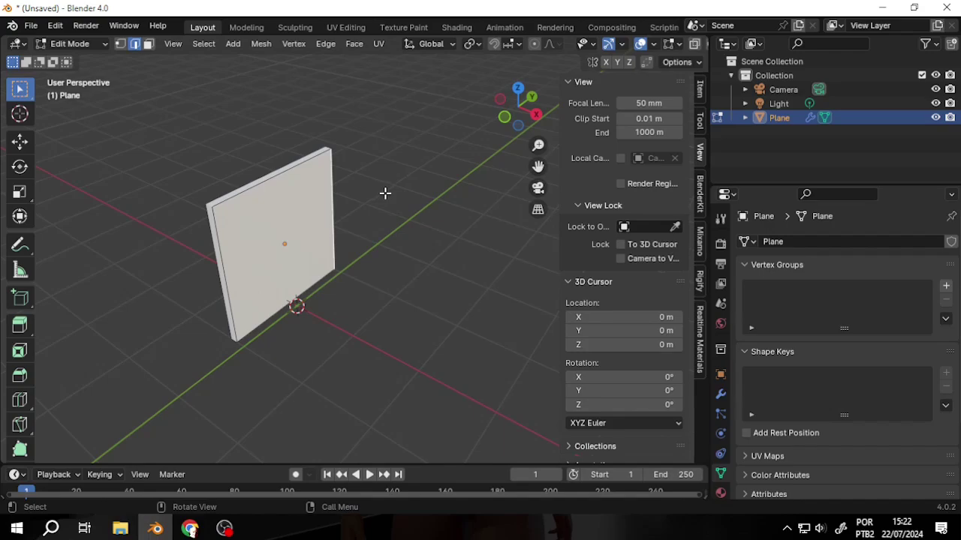
{"action": "key", "text": "e"}
{"action": "key", "text": "x"}
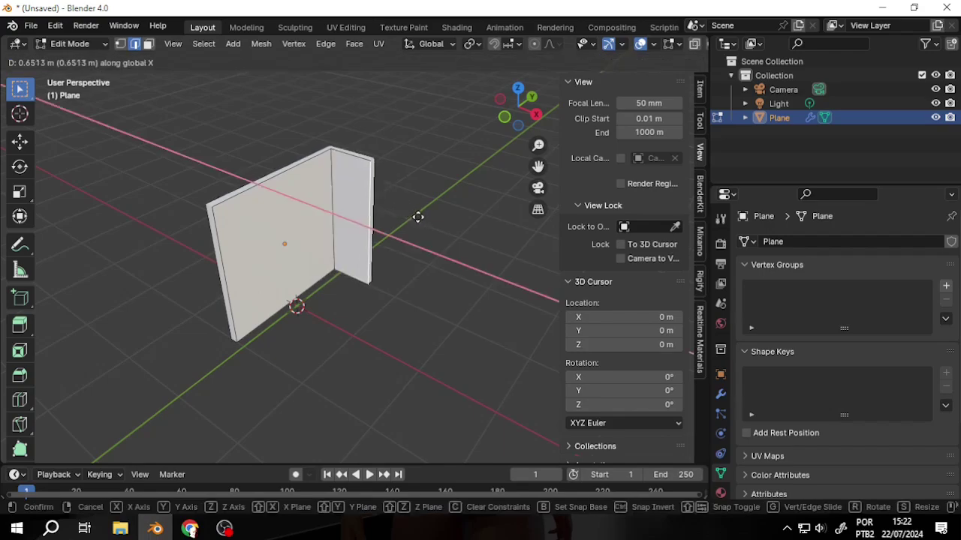
{"action": "left_click", "coordinate": [515, 265]}
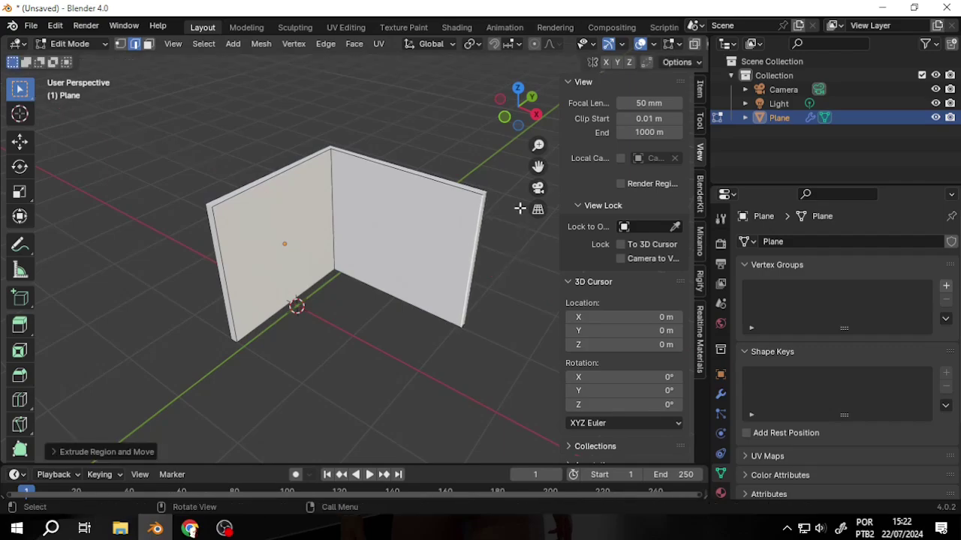
{"action": "mouse_move", "coordinate": [530, 113]}
{"action": "left_mouse_down"}
{"action": "mouse_move", "coordinate": [496, 120]}
{"action": "mouse_move", "coordinate": [525, 112]}
{"action": "left_mouse_up"}
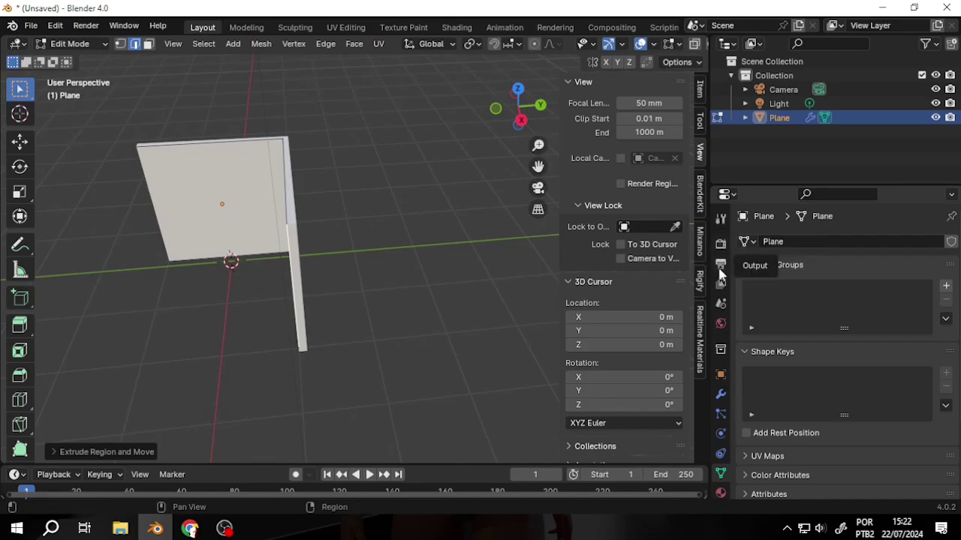
Extrude the outer left edge along X into a third wall, forming a U-shaped layout.
{"action": "left_click", "coordinate": [721, 392]}
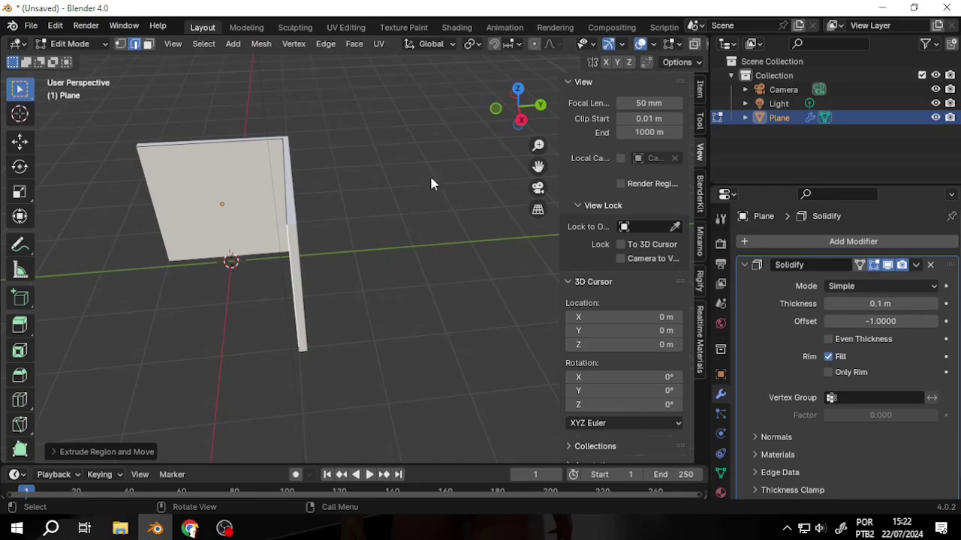
{"action": "left_click_drag", "start_coordinate": [518, 111], "coordinate": [458, 121]}
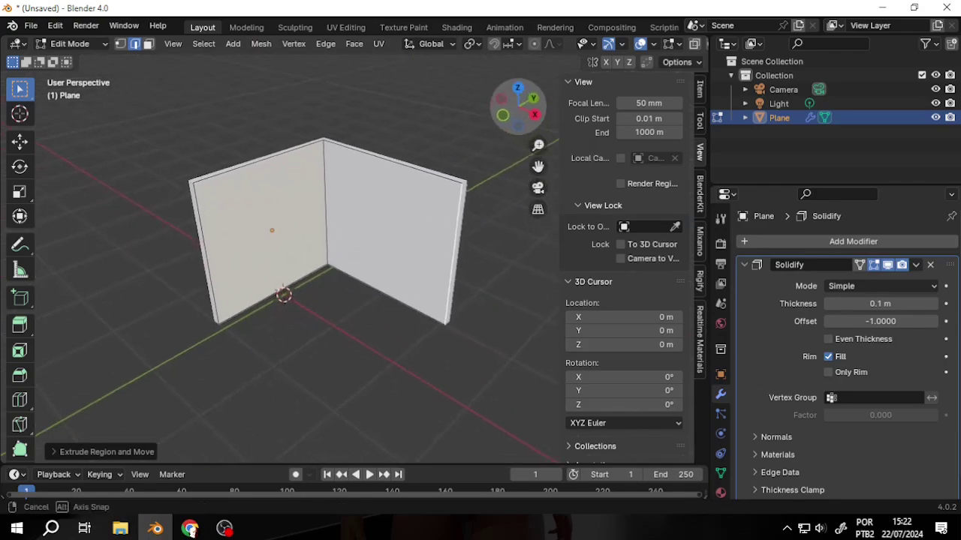
{"action": "left_click", "coordinate": [204, 246]}
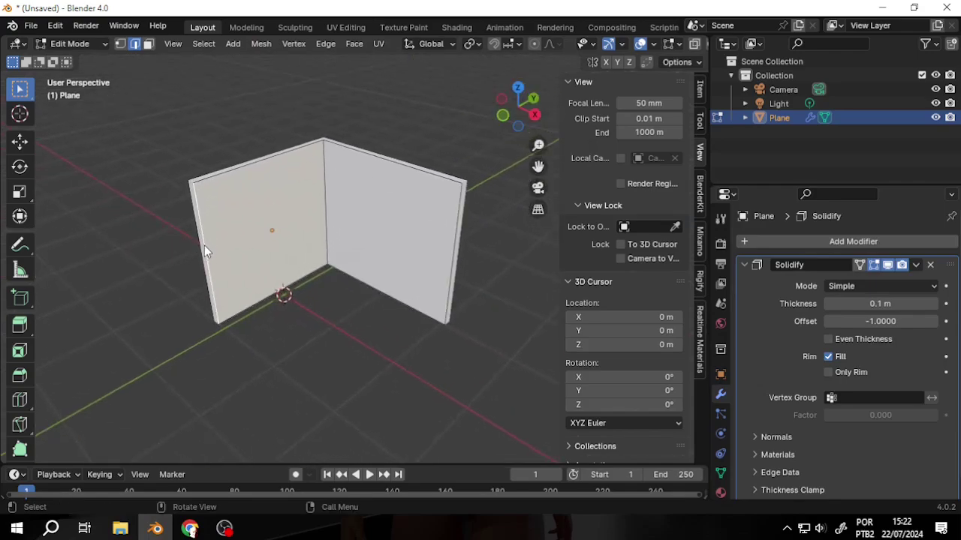
{"action": "key", "text": "e"}
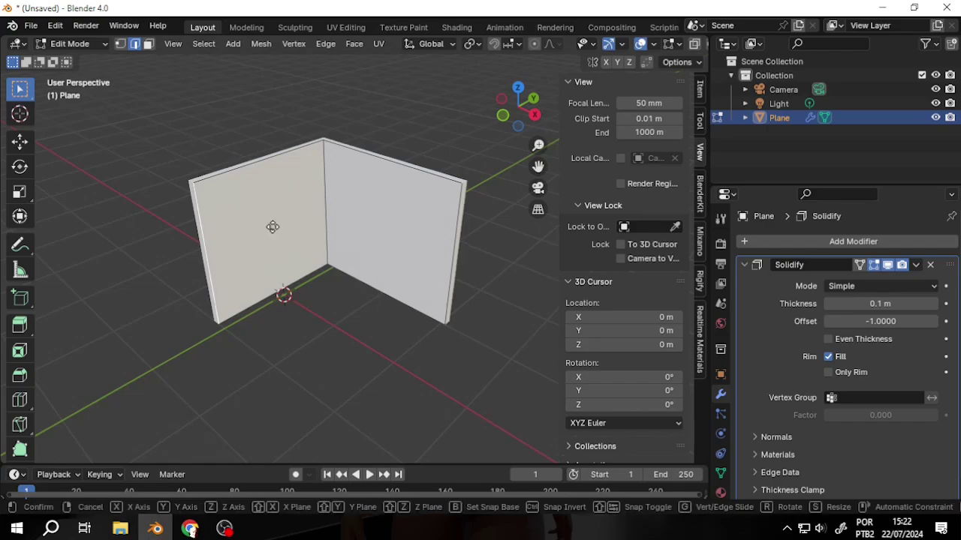
{"action": "key", "text": "x"}
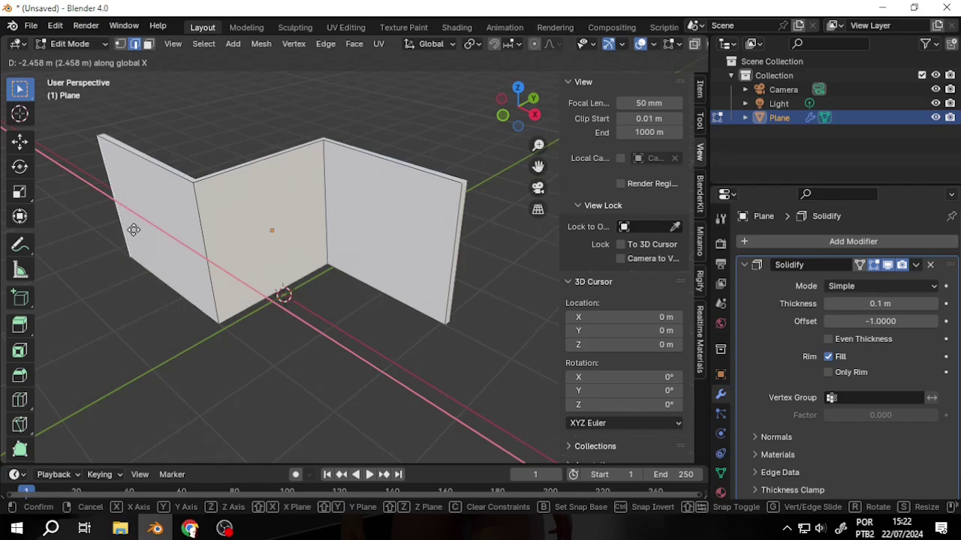
{"action": "left_click", "coordinate": [133, 229]}
{"action": "left_click_drag", "start_coordinate": [528, 120], "coordinate": [282, 246]}
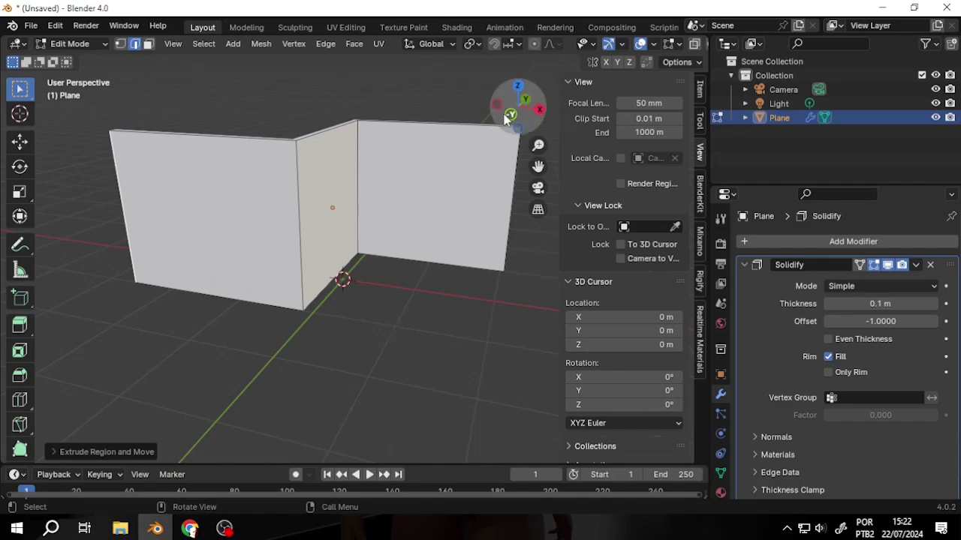
{"action": "mouse_move", "coordinate": [517, 105]}
{"action": "left_mouse_down"}
{"action": "mouse_move", "coordinate": [480, 132]}
{"action": "mouse_move", "coordinate": [421, 124]}
{"action": "left_mouse_up"}
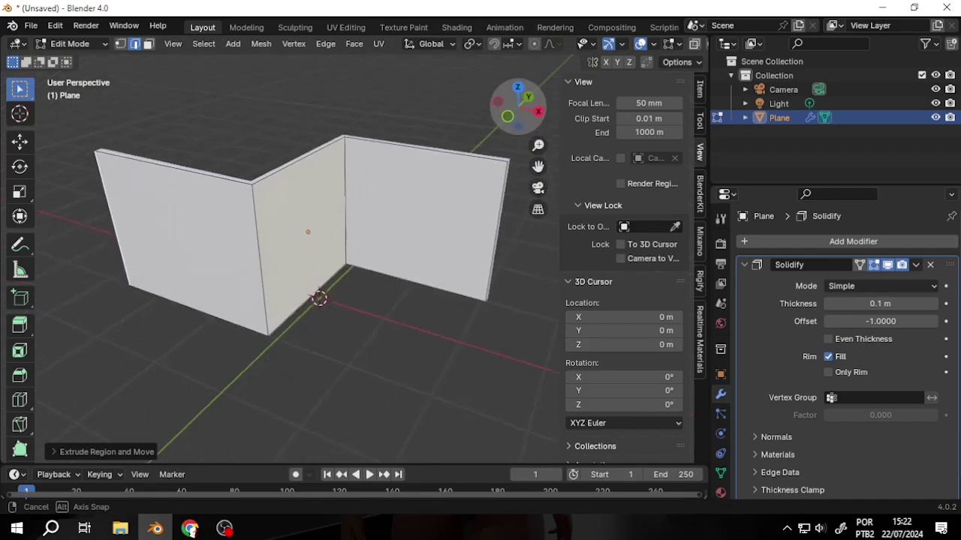
{"action": "left_click_drag", "start_coordinate": [421, 124], "coordinate": [372, 218]}
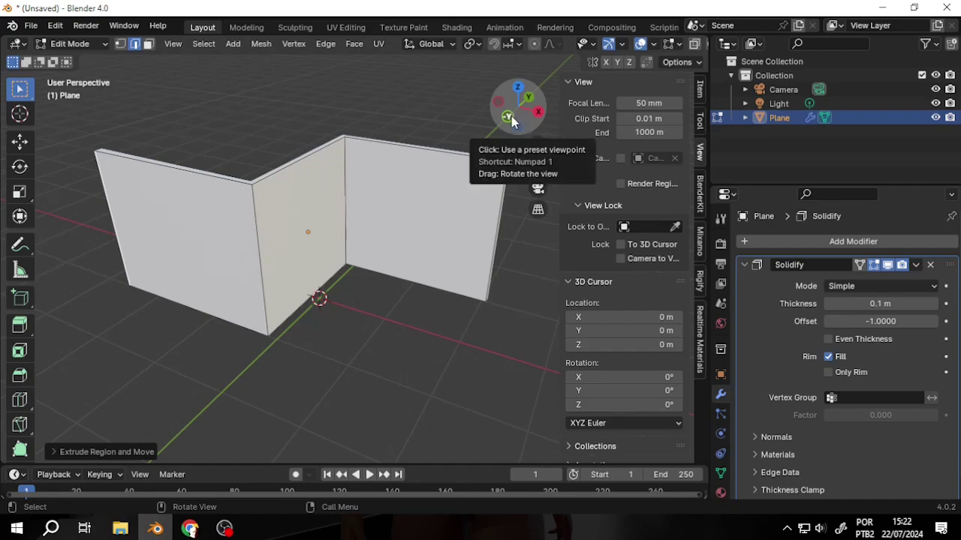
{"action": "left_click_drag", "start_coordinate": [517, 114], "coordinate": [484, 122]}
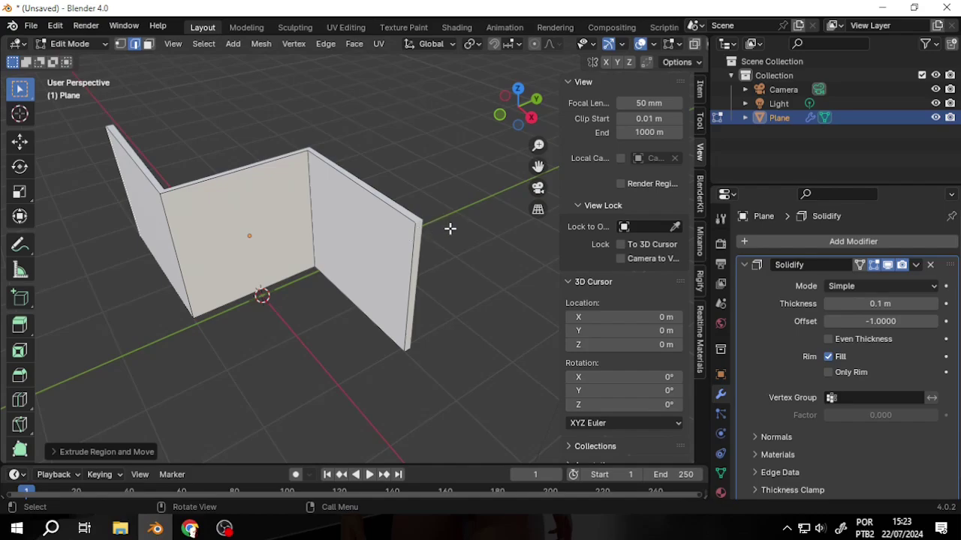
Set the Solidify modifier's Offset to 1 and check the wall thickness.
{"action": "left_click", "coordinate": [887, 321]}
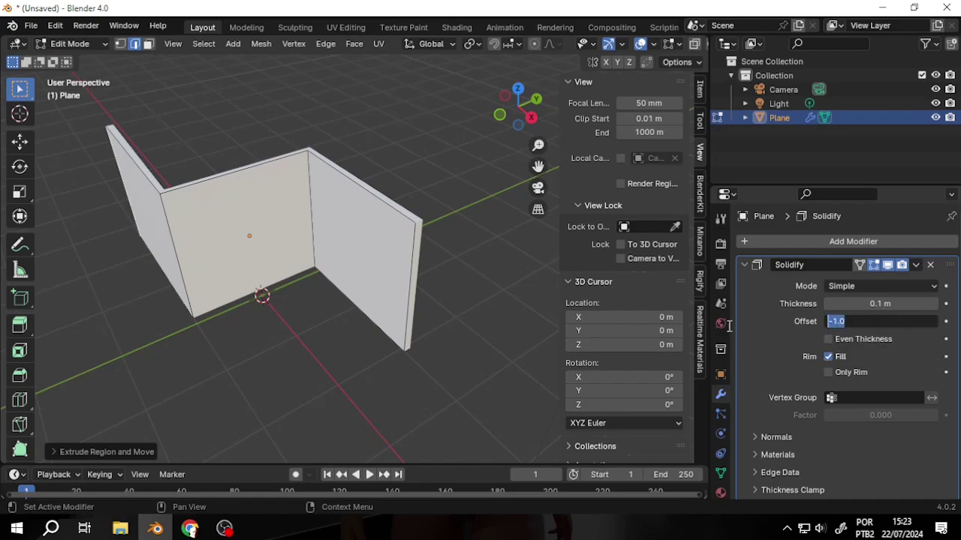
{"action": "type", "text": "1"}
{"action": "key", "text": "Return"}
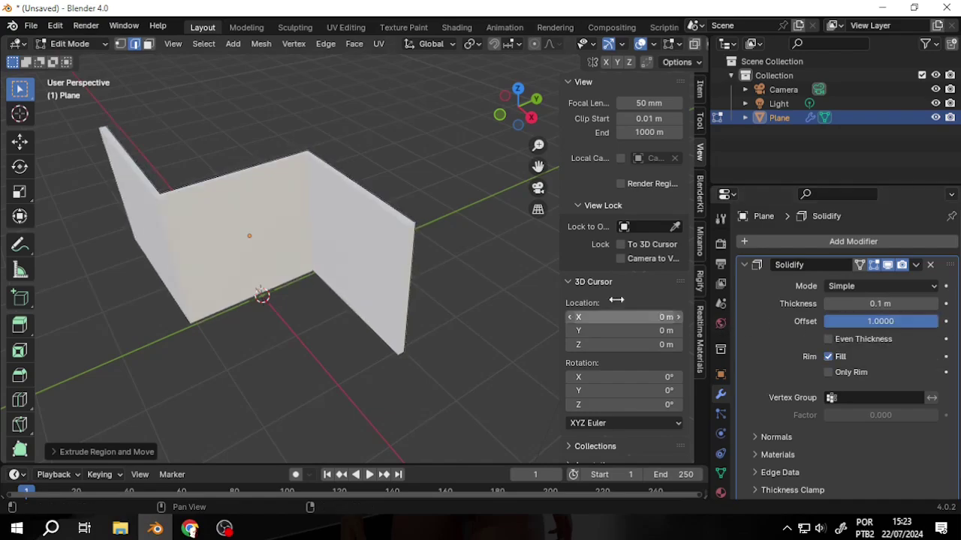
{"action": "mouse_move", "coordinate": [529, 112]}
{"action": "left_mouse_down"}
{"action": "mouse_move", "coordinate": [547, 144]}
{"action": "mouse_move", "coordinate": [517, 112]}
{"action": "left_mouse_up"}
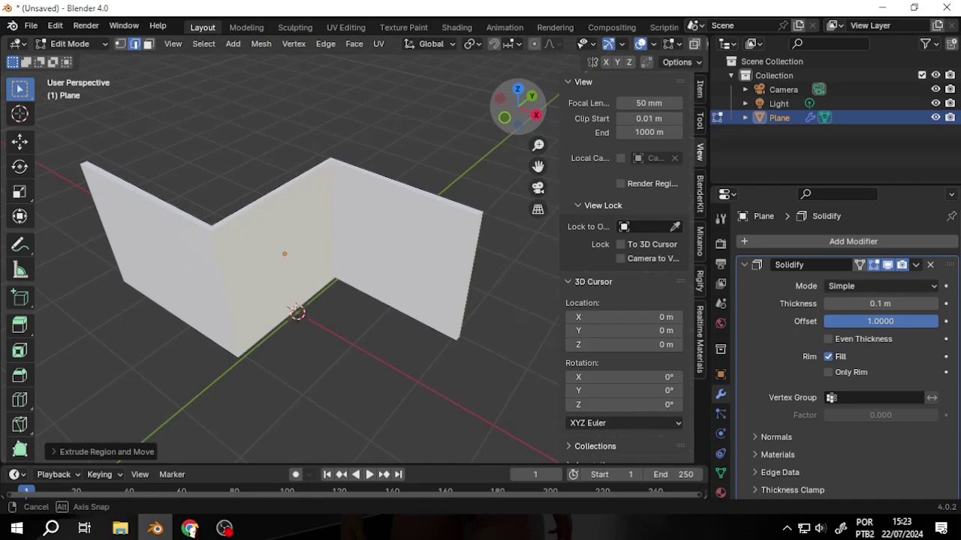
{"action": "left_click_drag", "start_coordinate": [518, 105], "coordinate": [515, 113]}
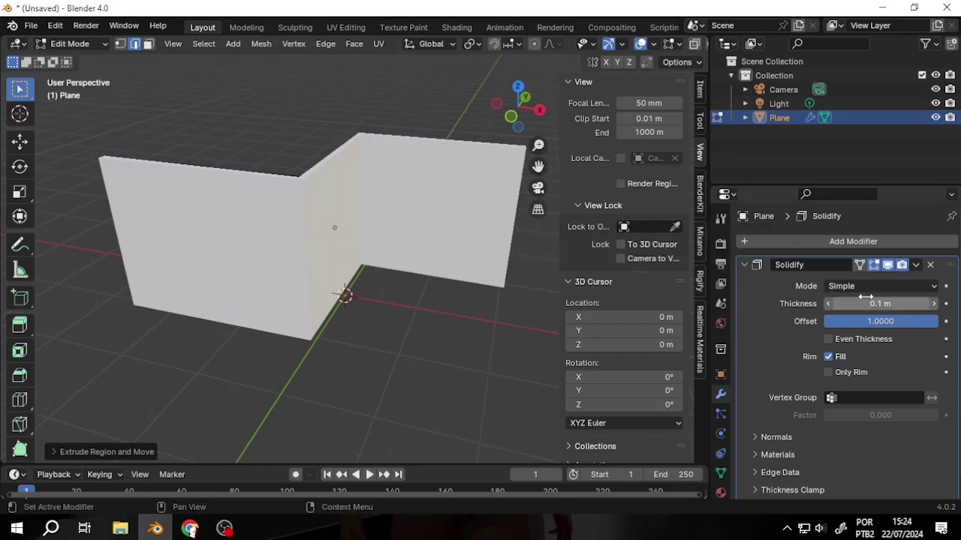
Return to Object Mode and apply the Solidify modifier to the wall mesh.
{"action": "left_click", "coordinate": [916, 265]}
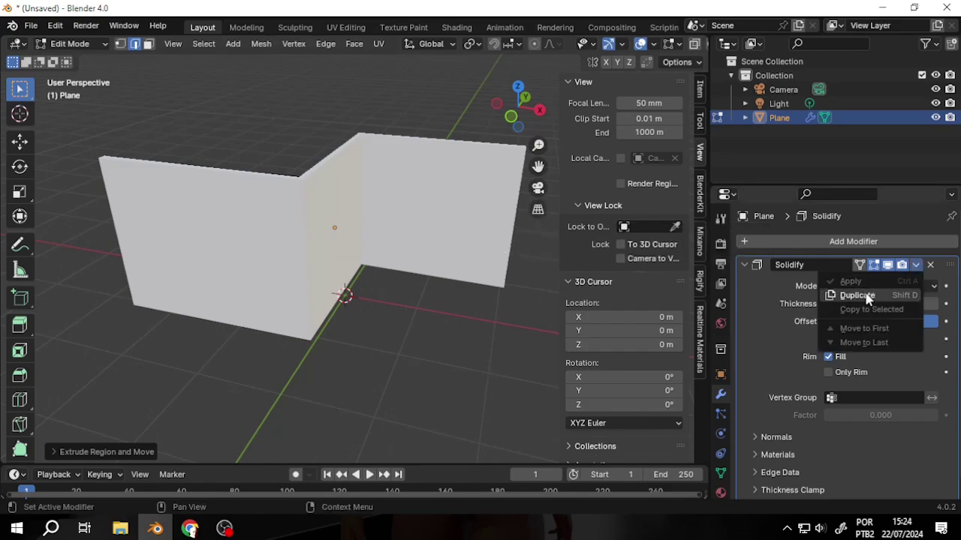
{"action": "left_click", "coordinate": [75, 43]}
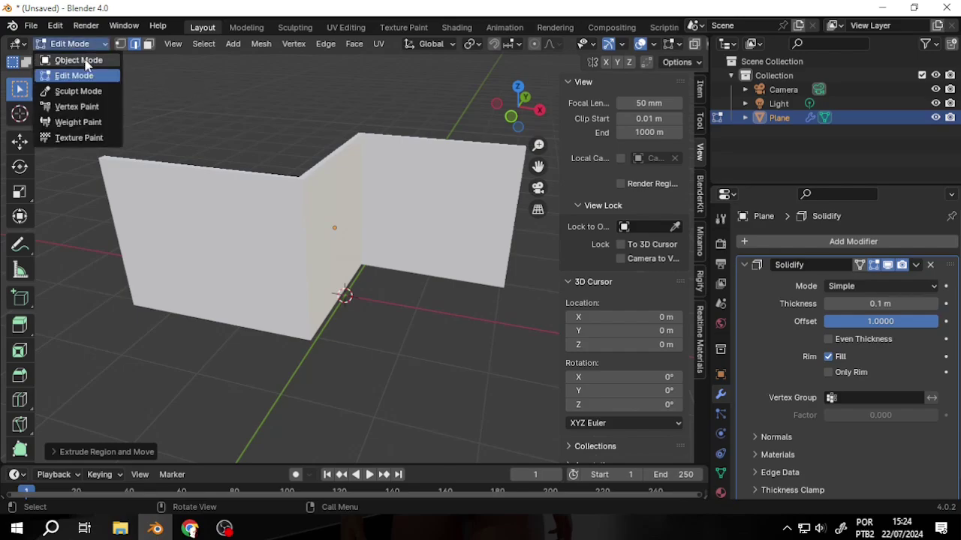
{"action": "left_click", "coordinate": [83, 60]}
{"action": "left_click", "coordinate": [915, 265]}
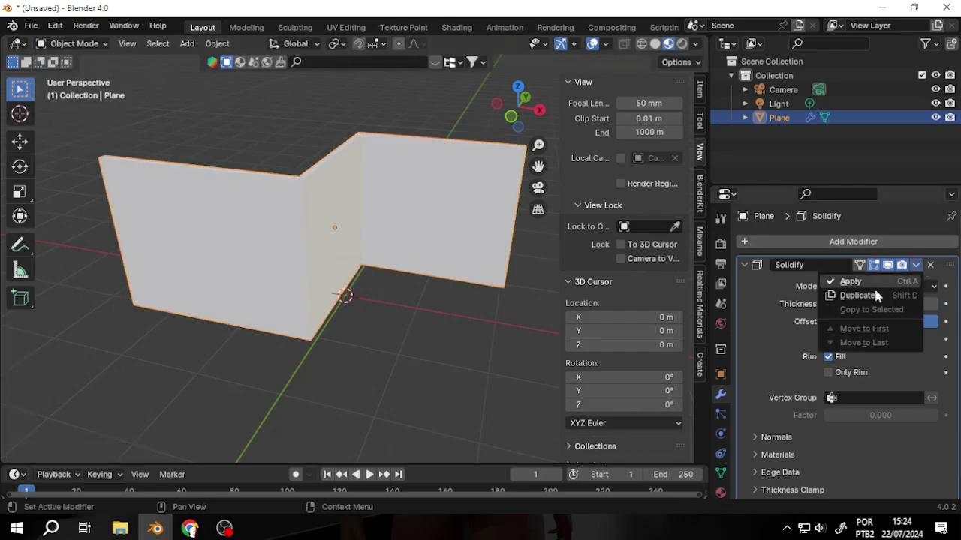
{"action": "left_click", "coordinate": [854, 281]}
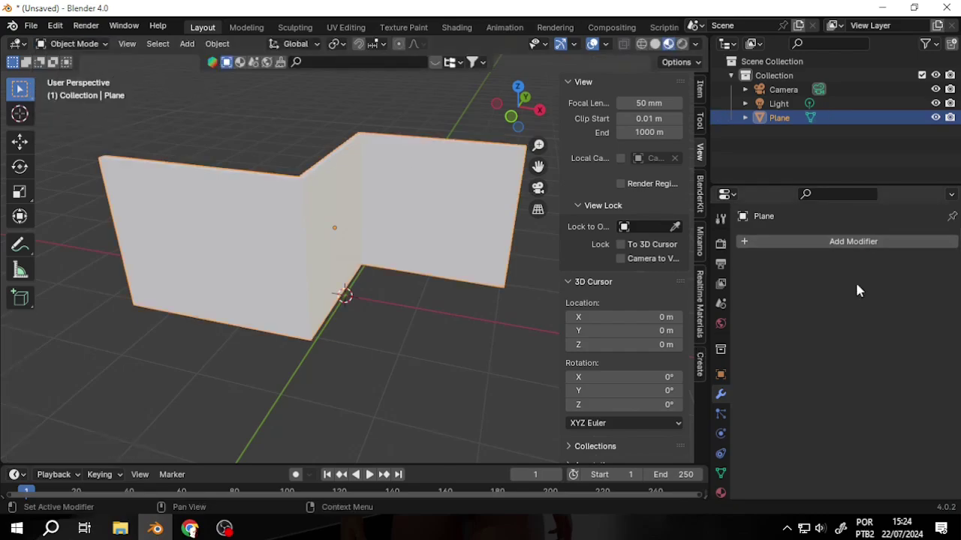
{"action": "left_click", "coordinate": [75, 44]}
In Edit Mode, add a horizontal loop cut near the base of the walls.
{"action": "left_click", "coordinate": [64, 75]}
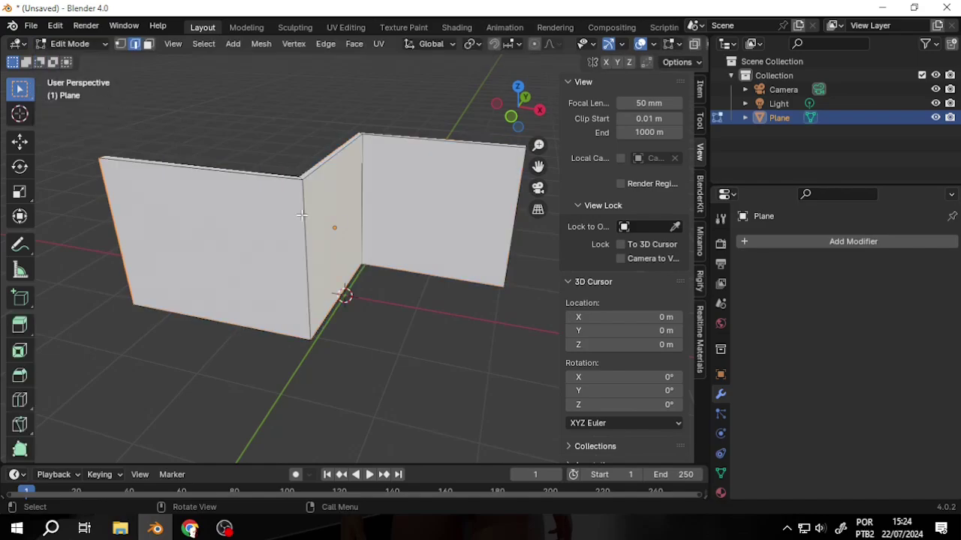
{"action": "left_click_drag", "start_coordinate": [547, 124], "coordinate": [518, 111]}
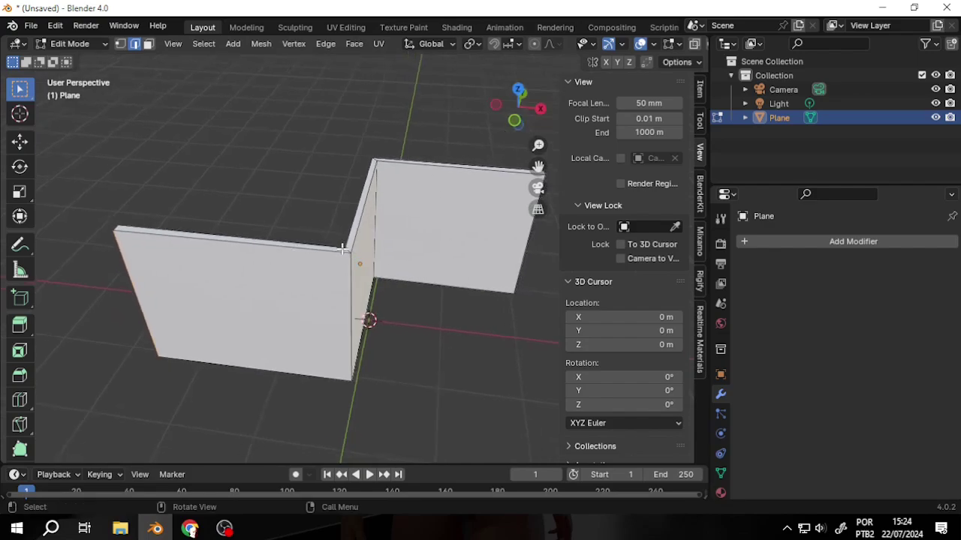
{"action": "left_click_drag", "start_coordinate": [541, 163], "coordinate": [499, 86]}
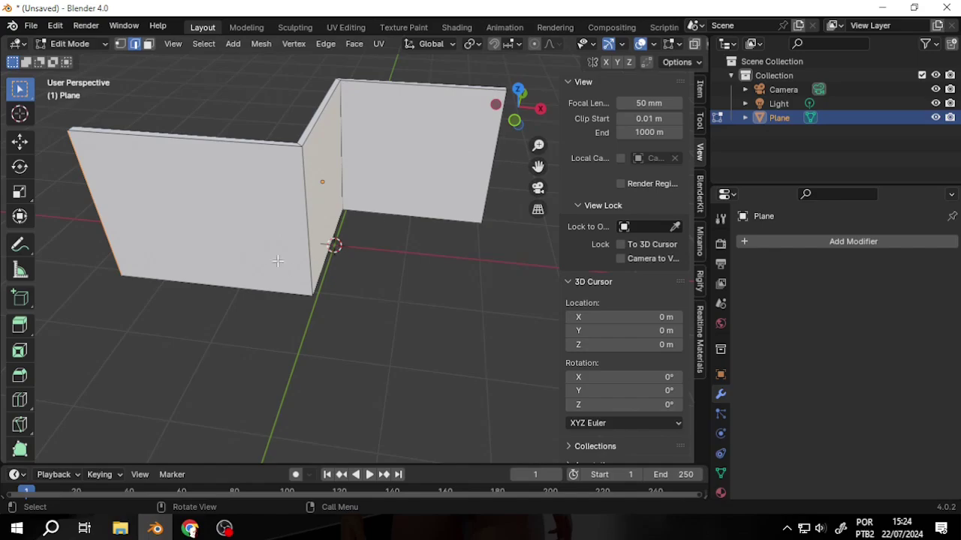
{"action": "left_click", "coordinate": [20, 400]}
{"action": "left_click_drag", "start_coordinate": [294, 214], "coordinate": [307, 278]}
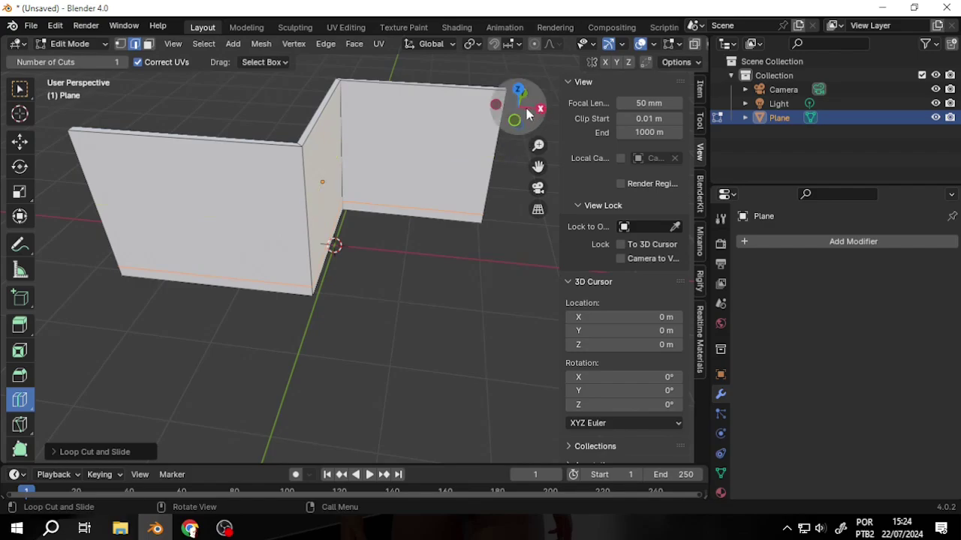
{"action": "left_click_drag", "start_coordinate": [542, 111], "coordinate": [535, 124]}
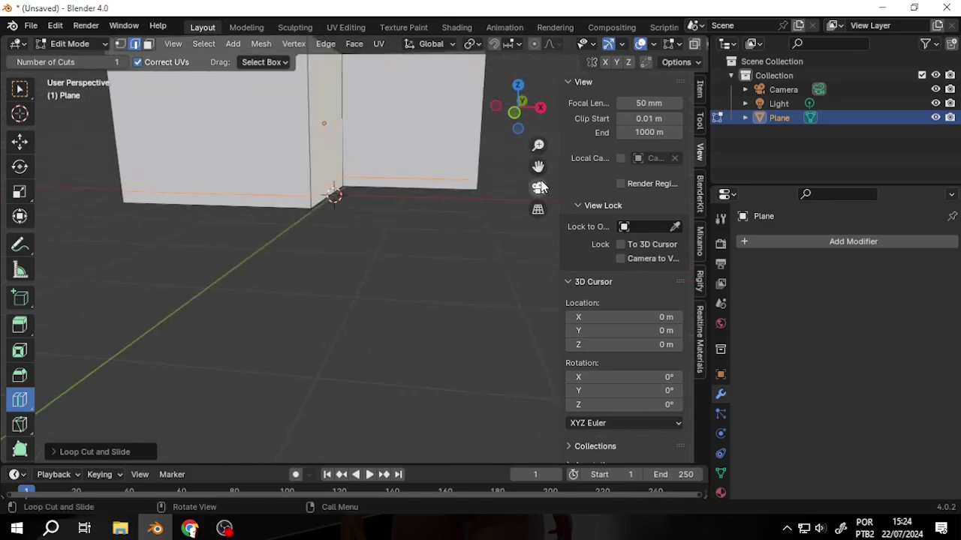
{"action": "left_click_drag", "start_coordinate": [538, 166], "coordinate": [551, 233]}
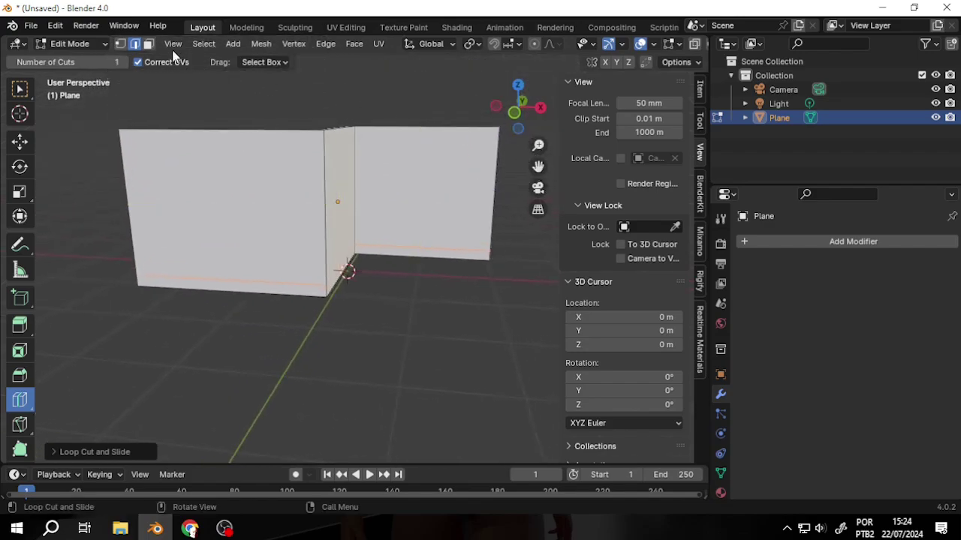
In face select mode, select the bottom strips of both walls.
{"action": "left_click", "coordinate": [148, 47]}
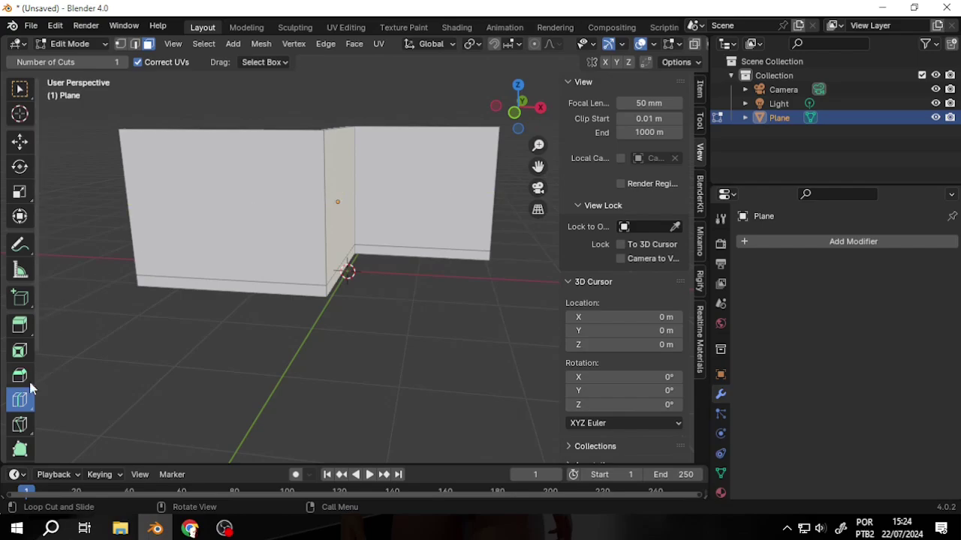
{"action": "left_click", "coordinate": [20, 90]}
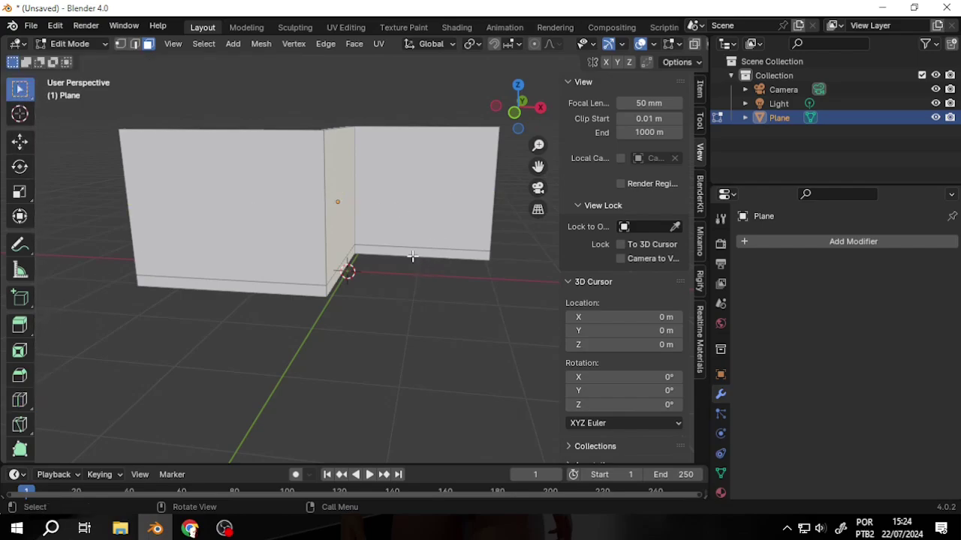
{"action": "left_click", "coordinate": [412, 256]}
{"action": "left_click", "coordinate": [316, 287], "text": "shift"}
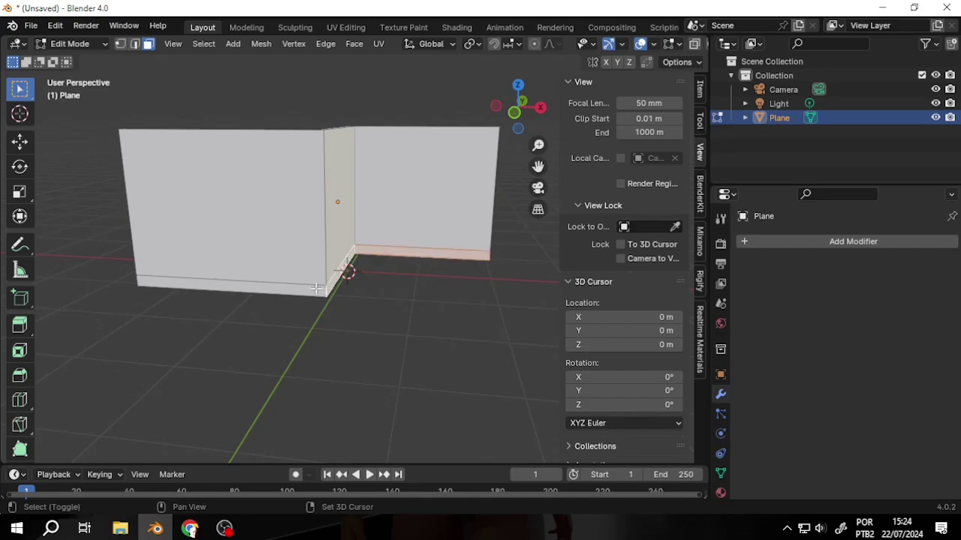
{"action": "left_click", "coordinate": [316, 288], "text": "shift"}
Extrude the bottom strips outward along their normals as a baseboard ledge.
{"action": "key", "text": "e"}
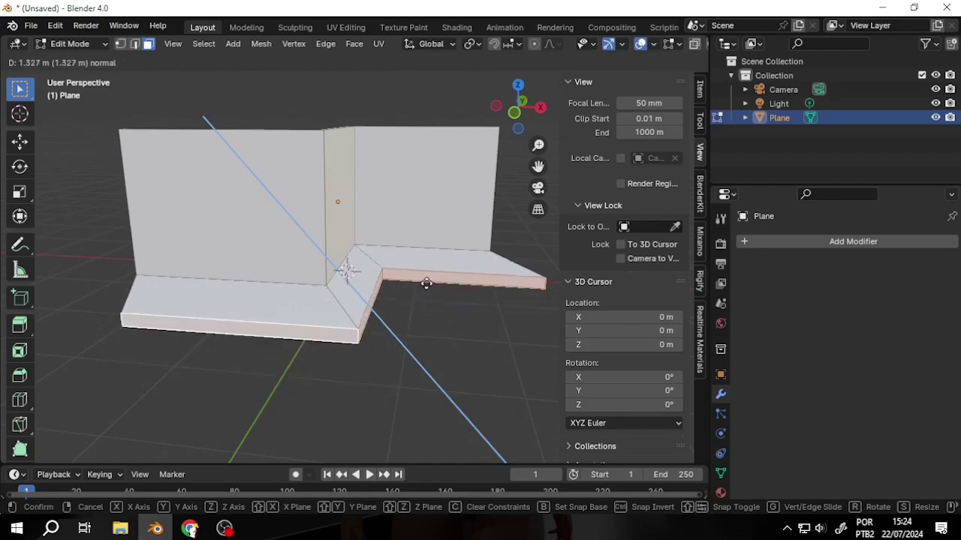
{"action": "key", "text": "Escape"}
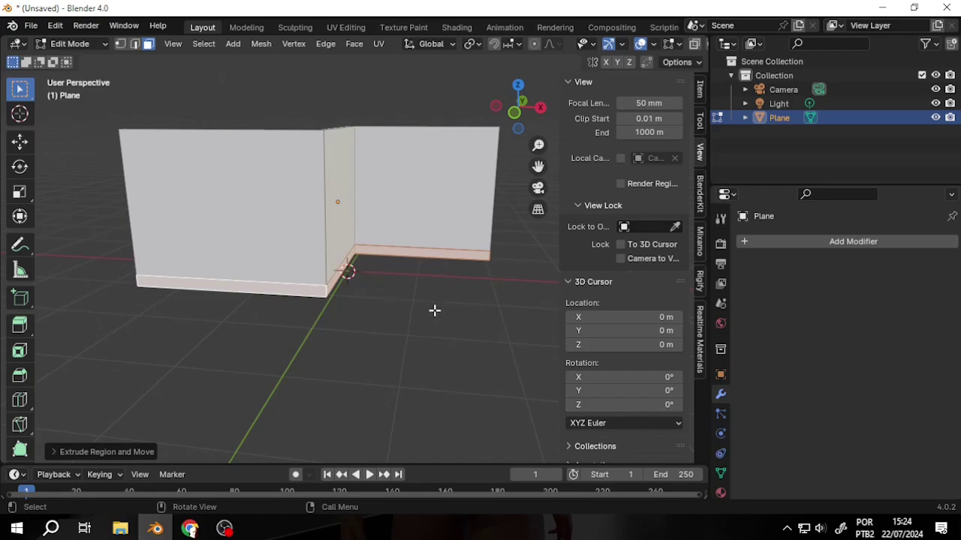
{"action": "left_click", "coordinate": [354, 43]}
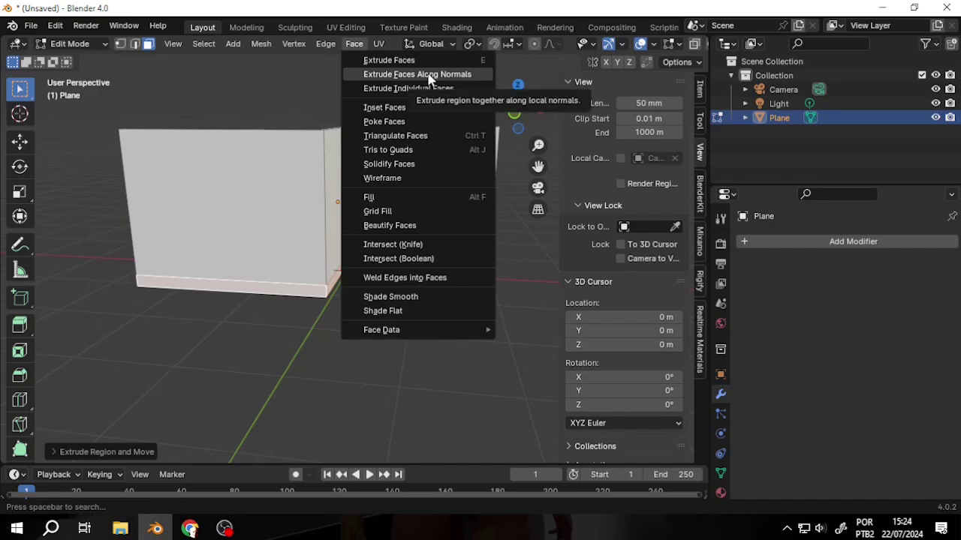
{"action": "left_click", "coordinate": [431, 76]}
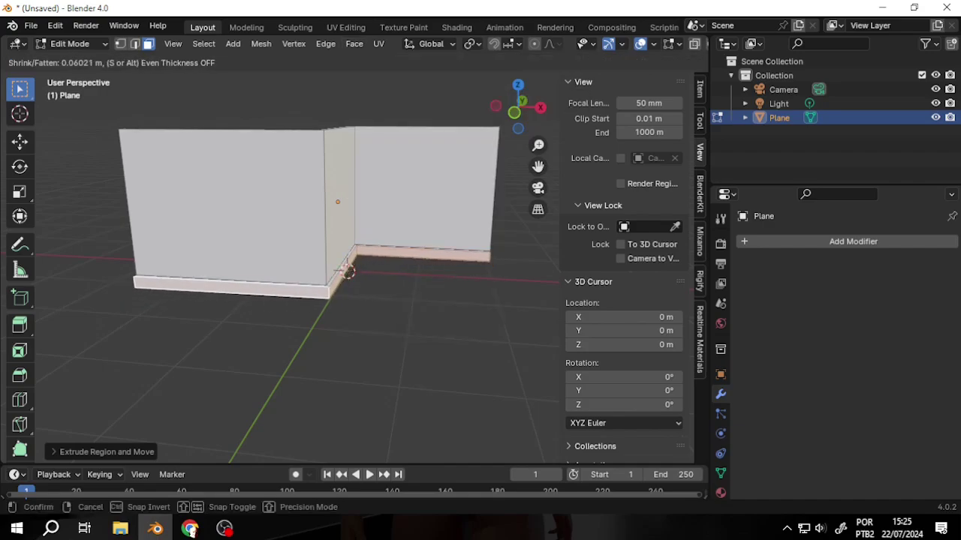
{"action": "key", "text": "Return"}
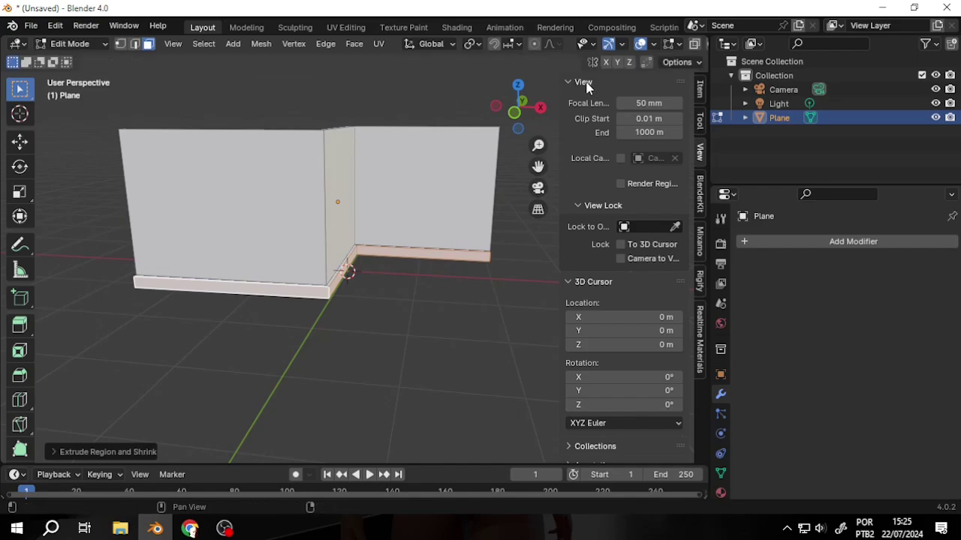
Inspect the baseboard around the wall corner, then undo the last change.
{"action": "left_click_drag", "start_coordinate": [542, 112], "coordinate": [517, 105]}
{"action": "scroll", "coordinate": [353, 285], "scroll_direction": "up", "scroll_amount": 4}
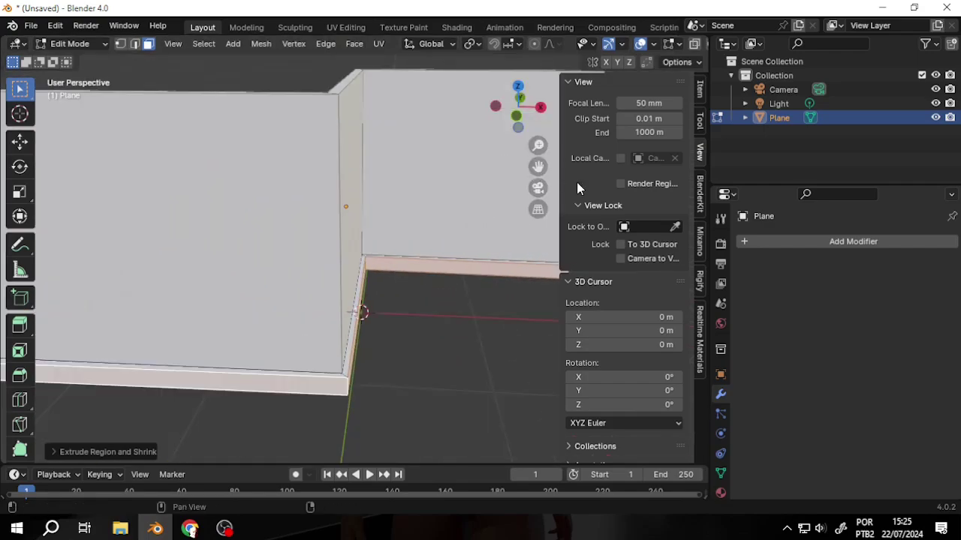
{"action": "middle_click_drag", "start_coordinate": [481, 192], "coordinate": [426, 198]}
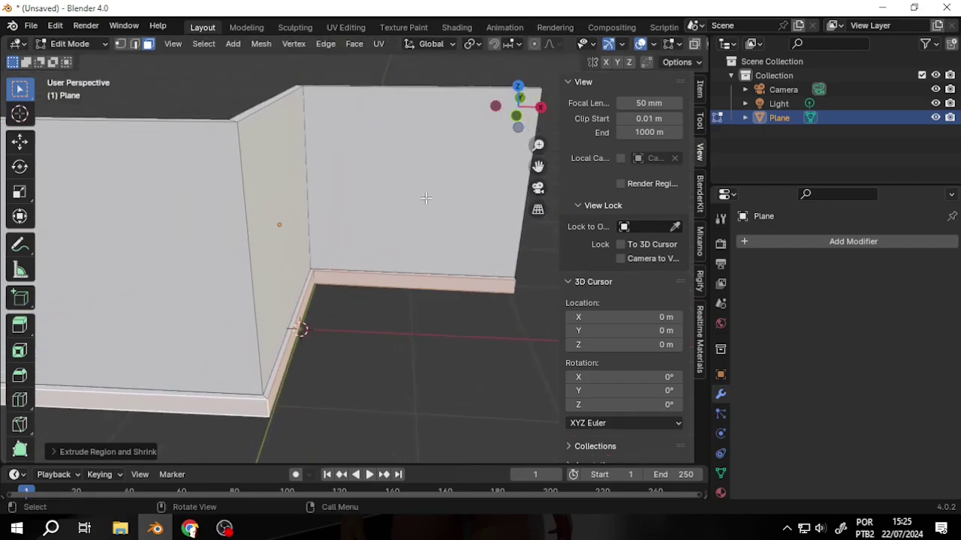
{"action": "scroll", "coordinate": [426, 198], "scroll_direction": "down", "scroll_amount": 5}
{"action": "scroll", "coordinate": [436, 200], "scroll_direction": "up", "scroll_amount": 4}
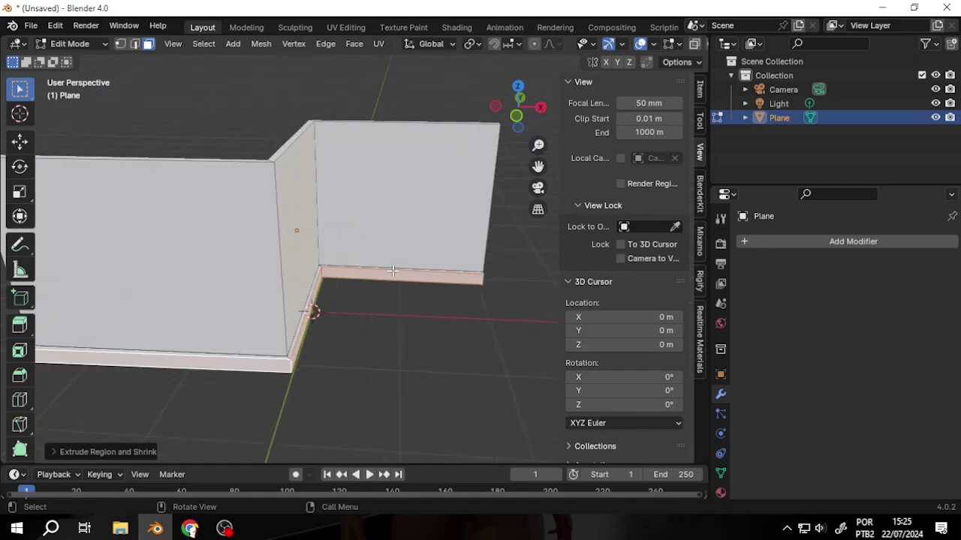
{"action": "mouse_move", "coordinate": [538, 166]}
{"action": "left_mouse_down"}
{"action": "mouse_move", "coordinate": [658, 128]}
{"action": "mouse_move", "coordinate": [495, 179]}
{"action": "left_mouse_up"}
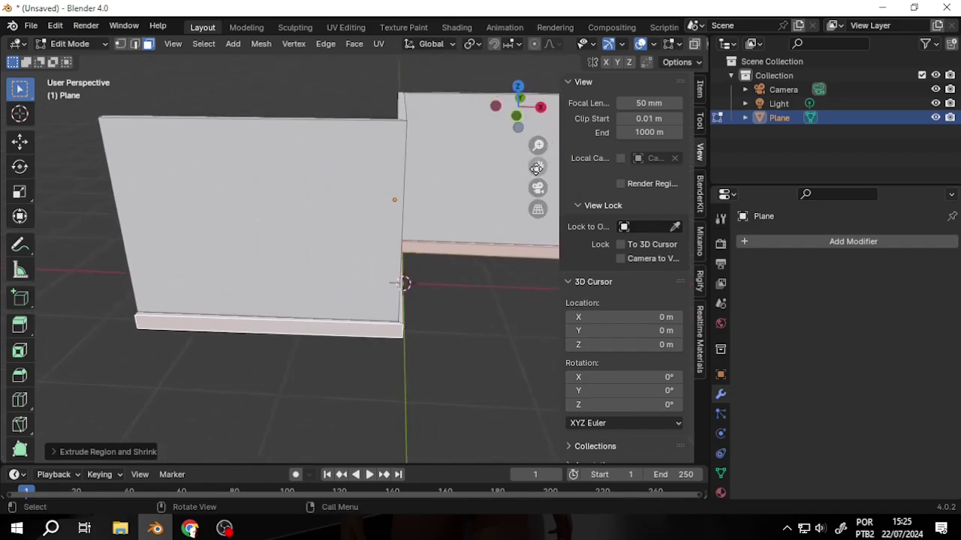
{"action": "key", "text": "ctrl+z"}
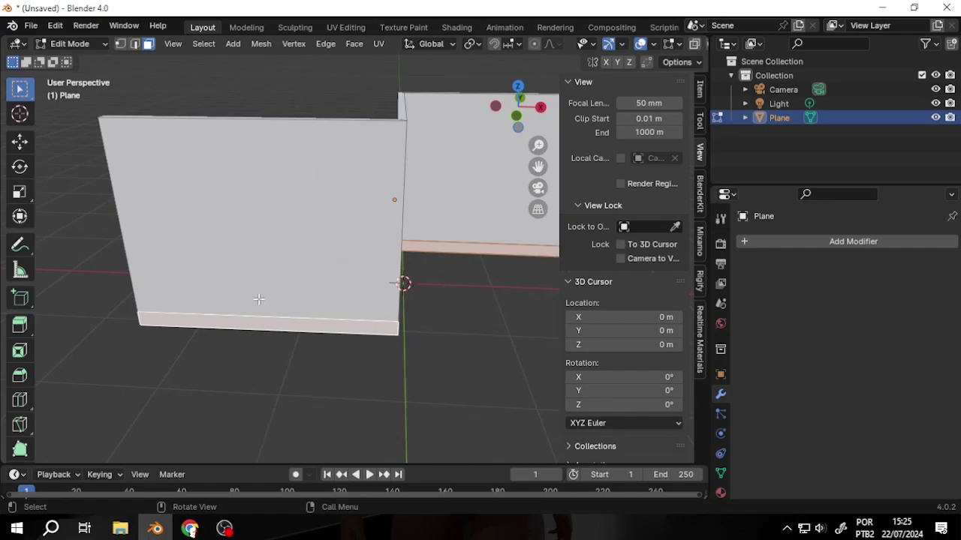
Add a vertical loop cut across the long wall.
{"action": "left_click", "coordinate": [19, 399]}
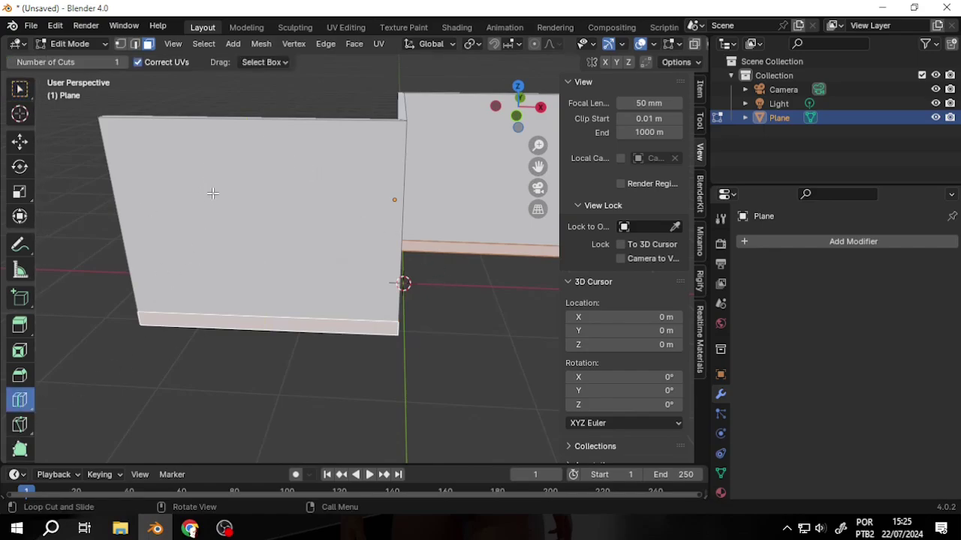
{"action": "left_click", "coordinate": [251, 123]}
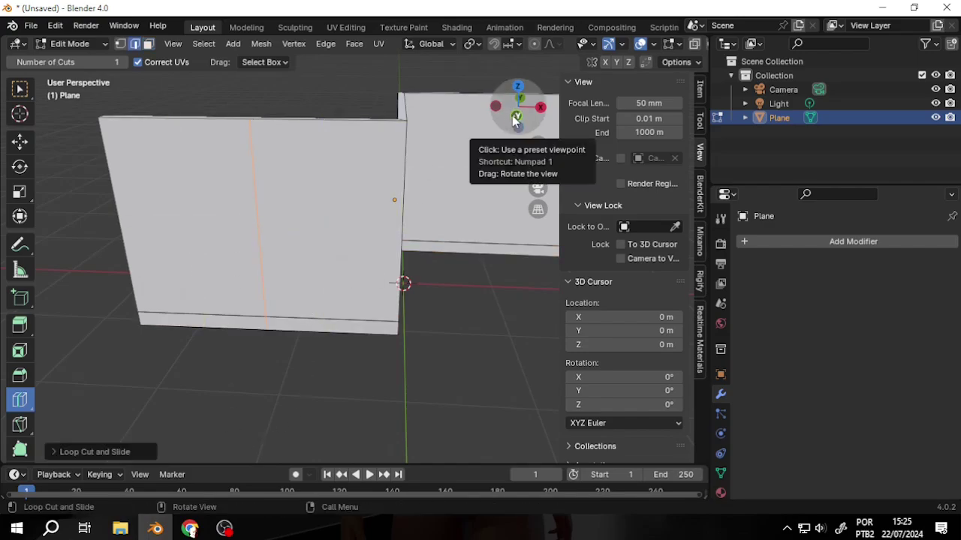
{"action": "mouse_move", "coordinate": [515, 121]}
{"action": "left_mouse_down"}
{"action": "mouse_move", "coordinate": [481, 132]}
{"action": "mouse_move", "coordinate": [450, 120]}
{"action": "left_mouse_up"}
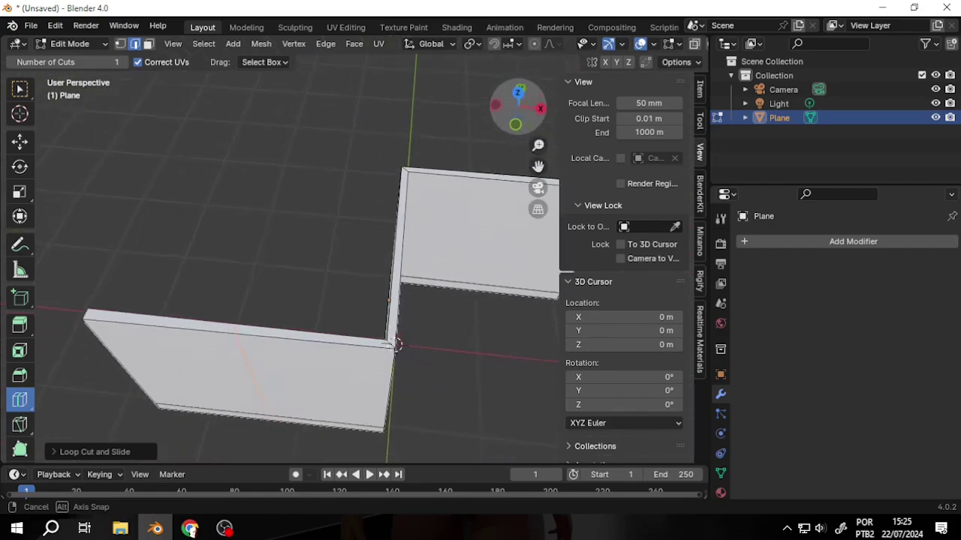
{"action": "left_click_drag", "start_coordinate": [450, 120], "coordinate": [435, 151]}
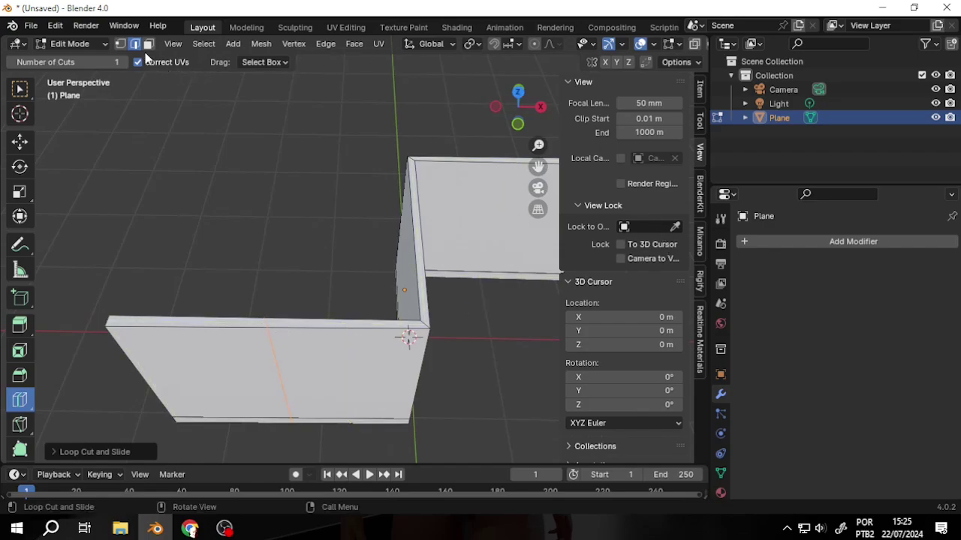
In vertex select, scale the new loop to 0 along X to straighten it.
{"action": "left_click", "coordinate": [120, 44]}
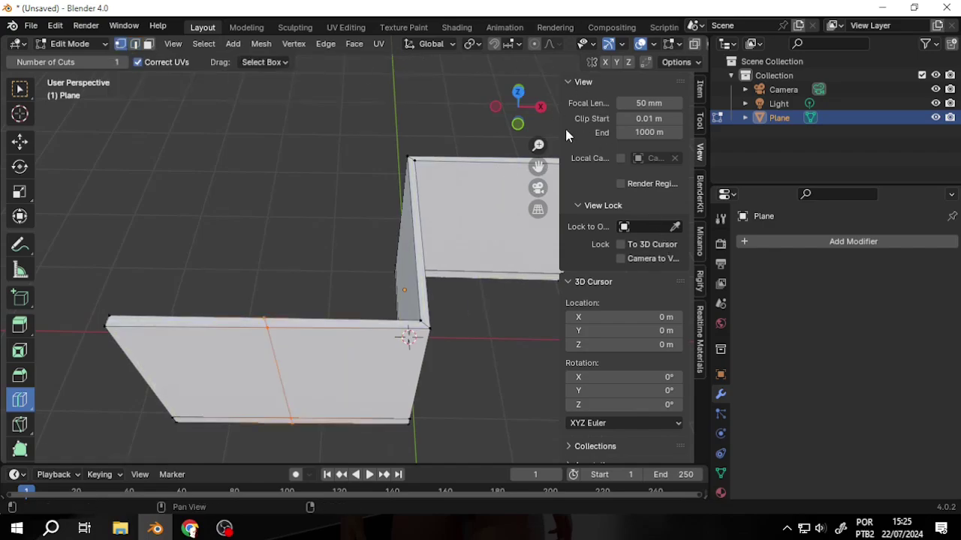
{"action": "mouse_move", "coordinate": [541, 165]}
{"action": "left_mouse_down"}
{"action": "mouse_move", "coordinate": [518, 126]}
{"action": "mouse_move", "coordinate": [451, 173]}
{"action": "mouse_move", "coordinate": [364, 139]}
{"action": "left_mouse_up"}
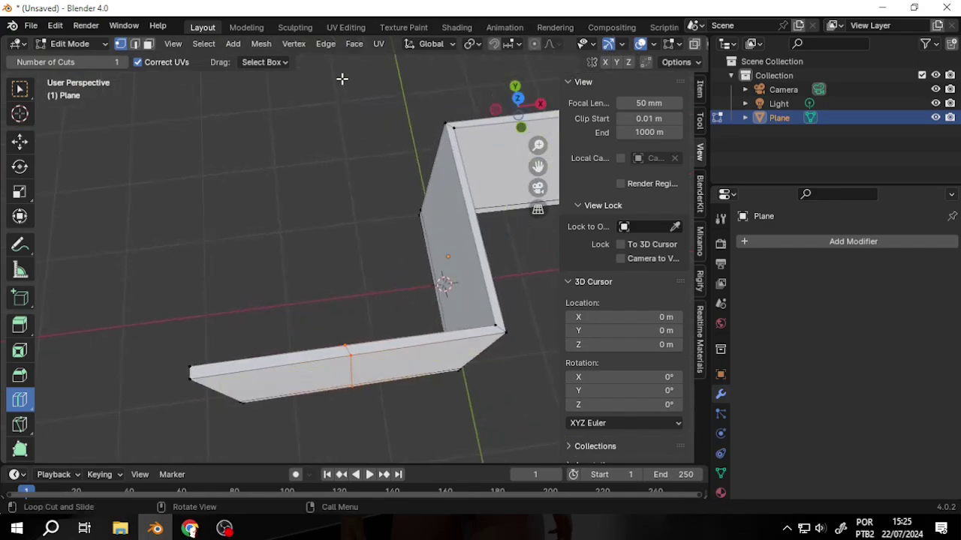
{"action": "key", "text": "s"}
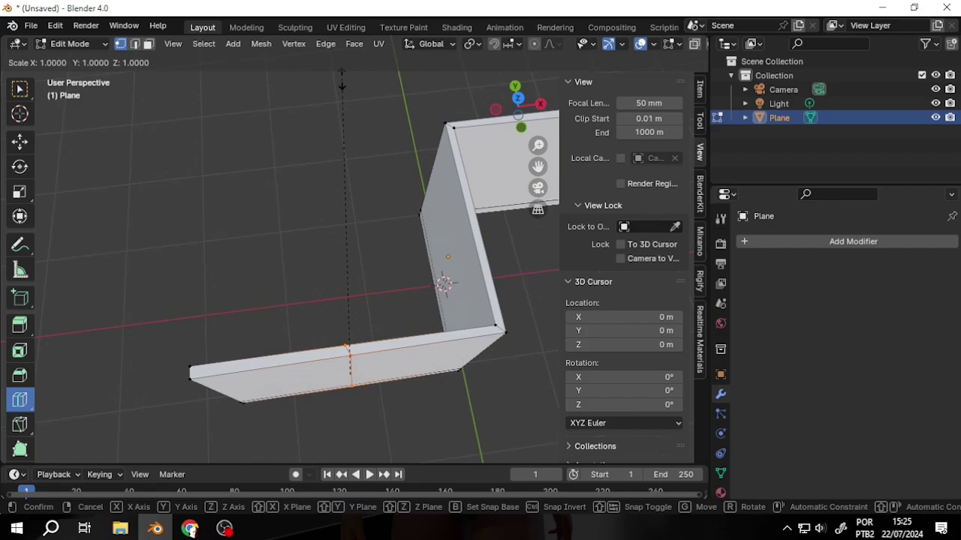
{"action": "key", "text": "x"}
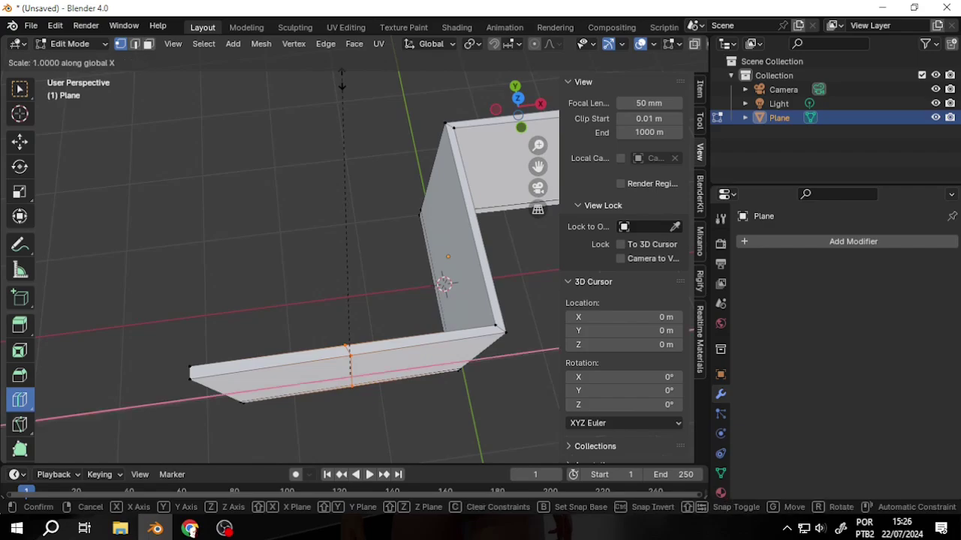
{"action": "type", "text": "0"}
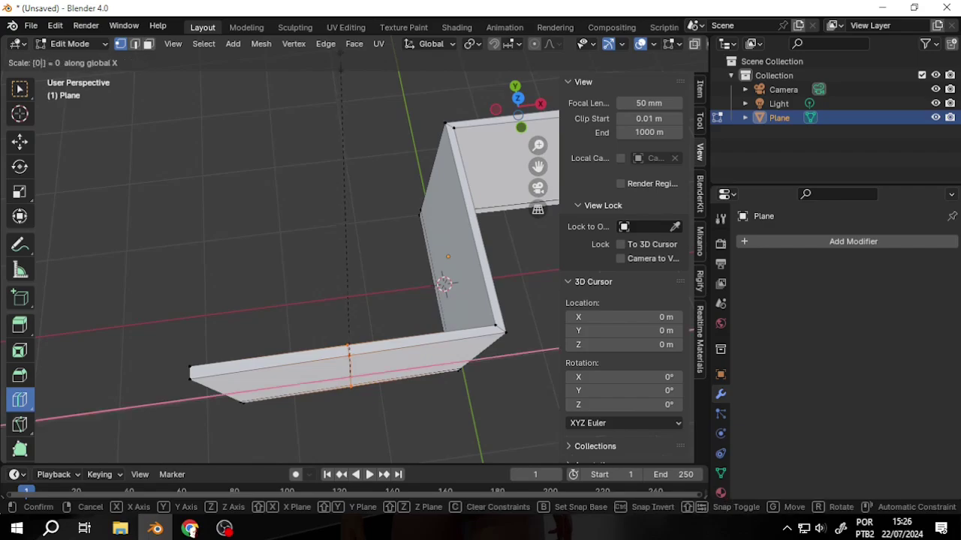
{"action": "key", "text": "Return"}
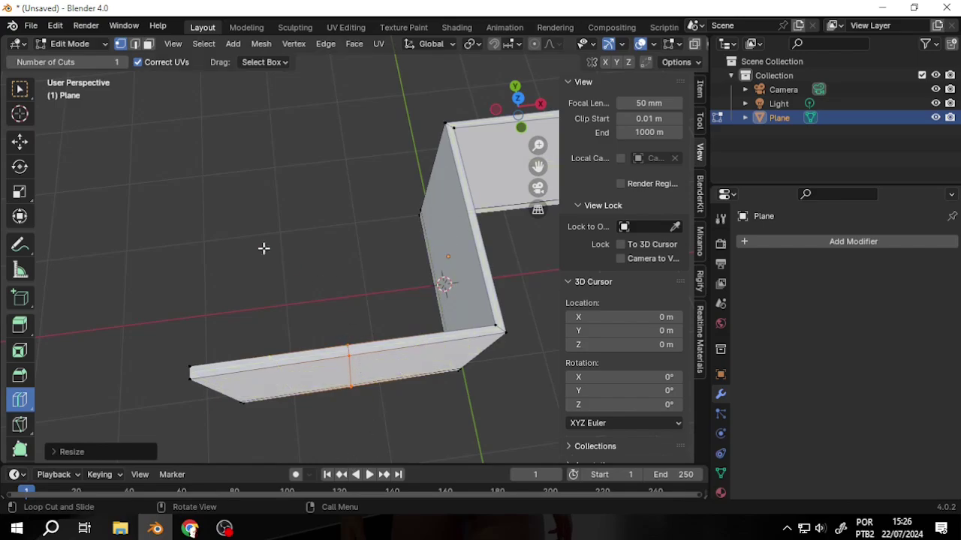
{"action": "key", "text": "w"}
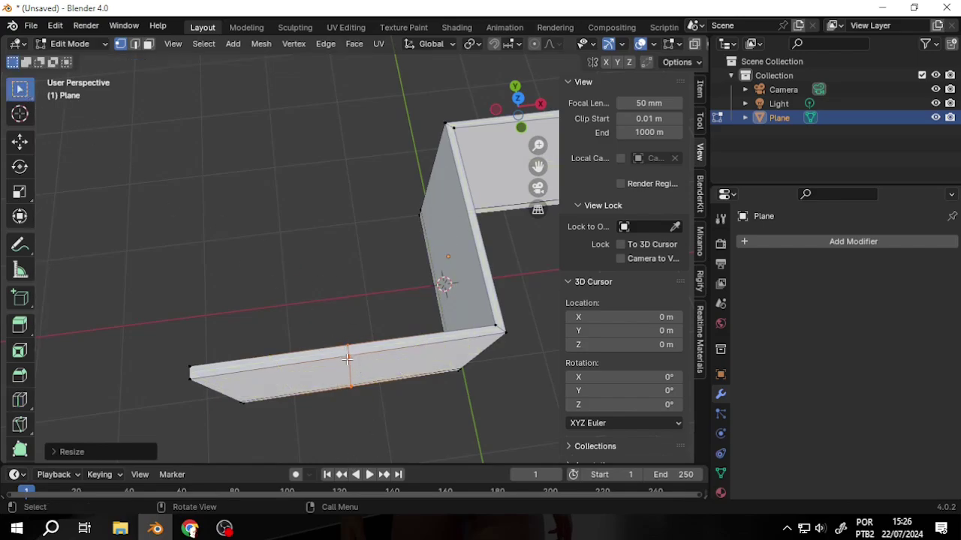
Bevel the vertical edge into a narrow strip on the long wall.
{"action": "mouse_move", "coordinate": [517, 103]}
{"action": "left_mouse_down"}
{"action": "mouse_move", "coordinate": [526, 142]}
{"action": "mouse_move", "coordinate": [489, 163]}
{"action": "left_mouse_up"}
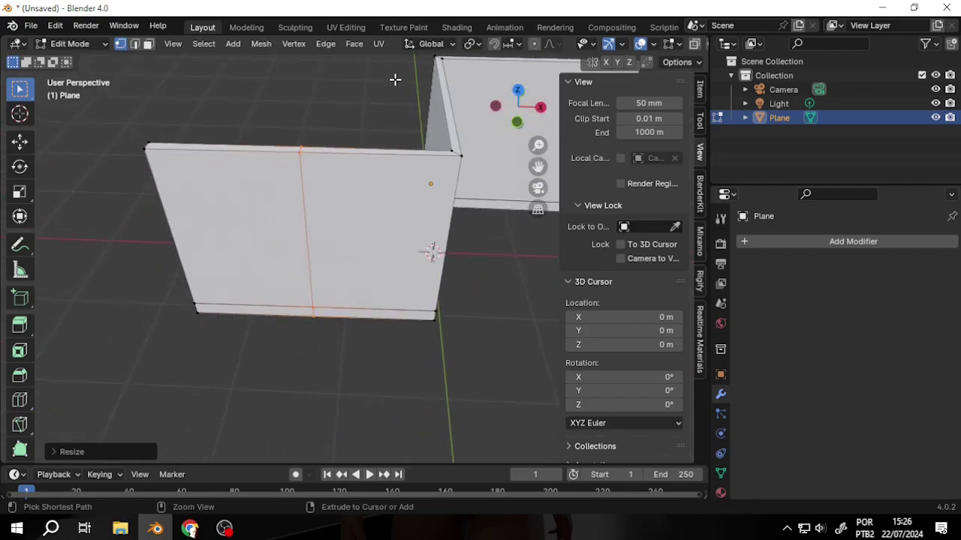
{"action": "key", "text": "ctrl+b"}
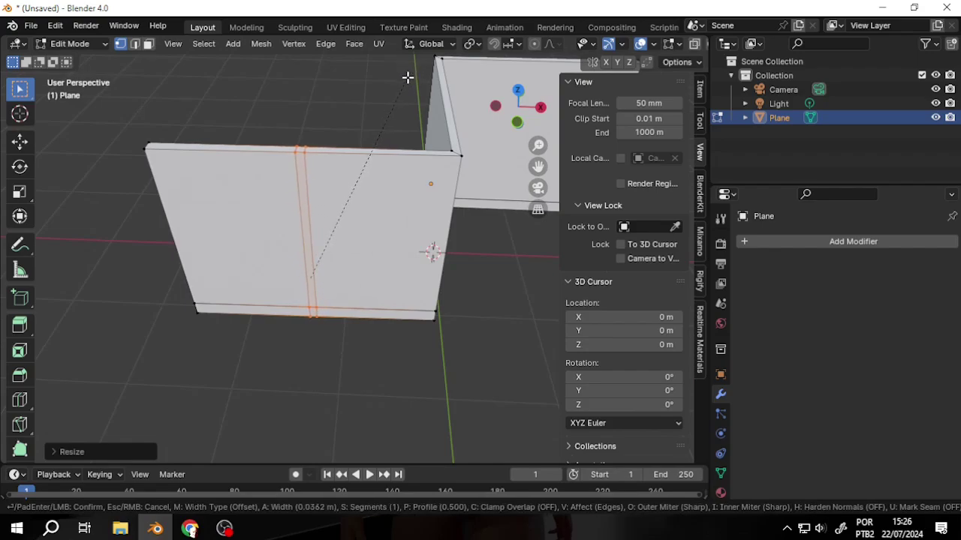
{"action": "left_click", "coordinate": [409, 77]}
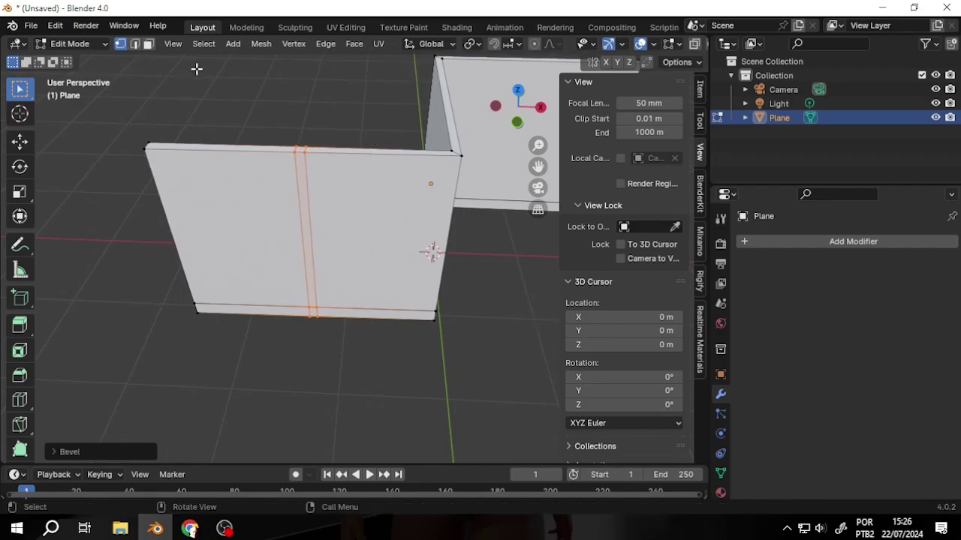
Extrude the bevelled strip about 1.39 m outward into a partition wall.
{"action": "left_click", "coordinate": [149, 44]}
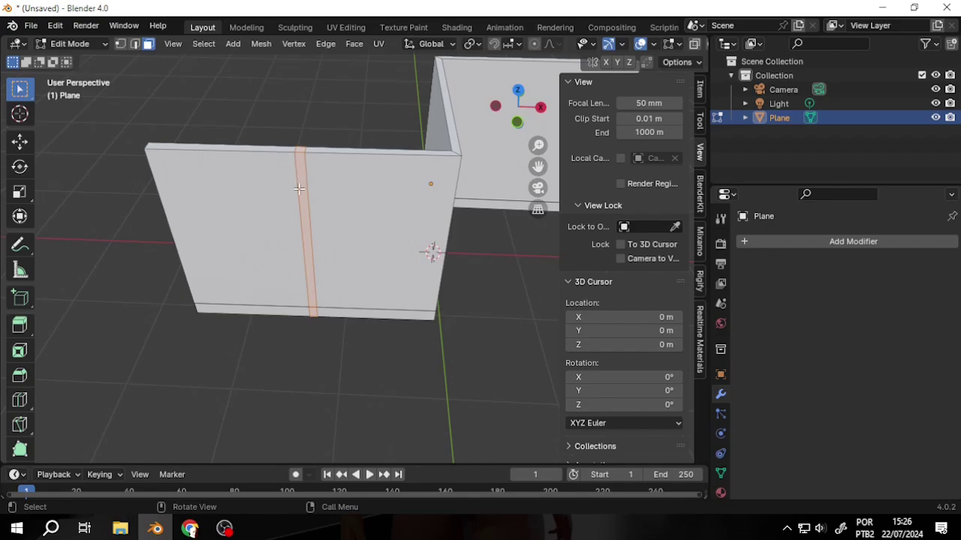
{"action": "key", "text": "alt+a"}
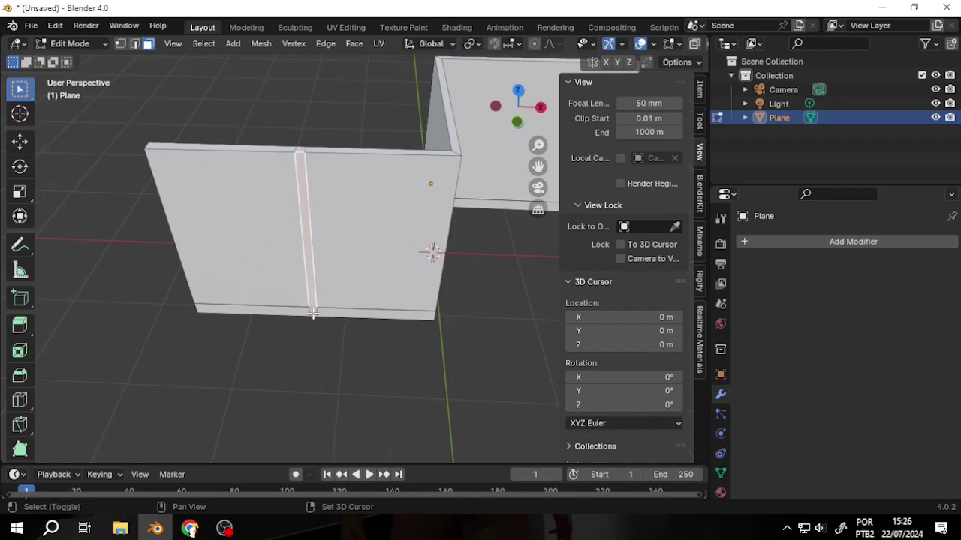
{"action": "left_click", "coordinate": [311, 306]}
{"action": "key", "text": "e"}
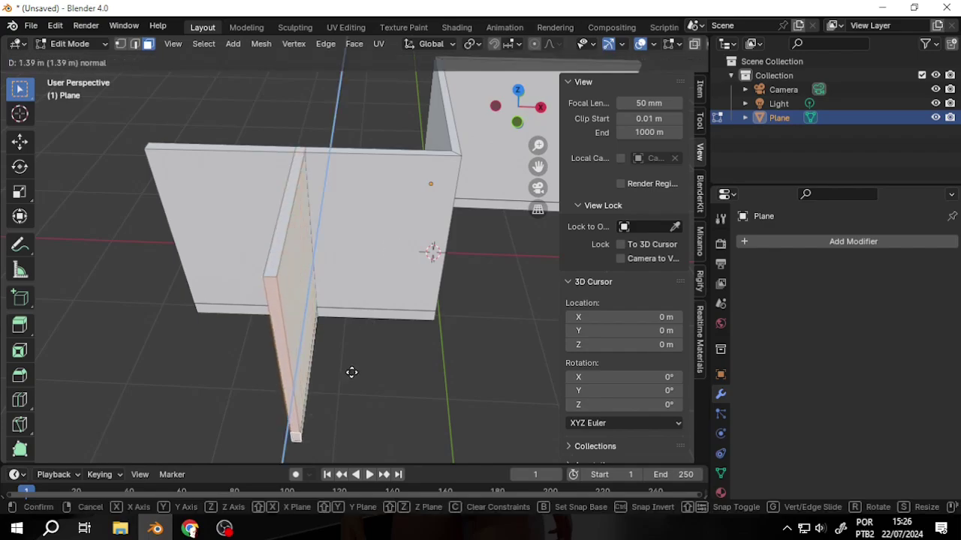
{"action": "left_click", "coordinate": [340, 427]}
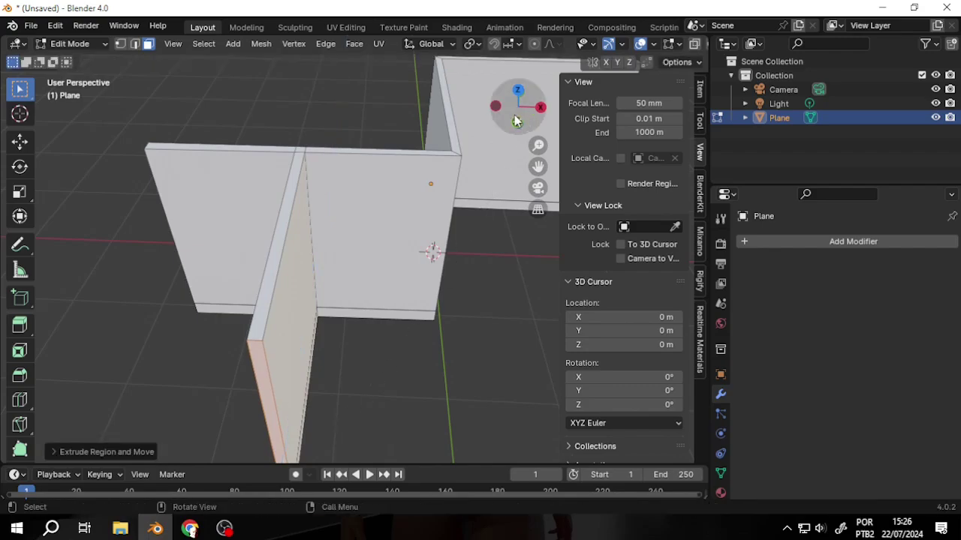
{"action": "left_click_drag", "start_coordinate": [518, 124], "coordinate": [518, 105]}
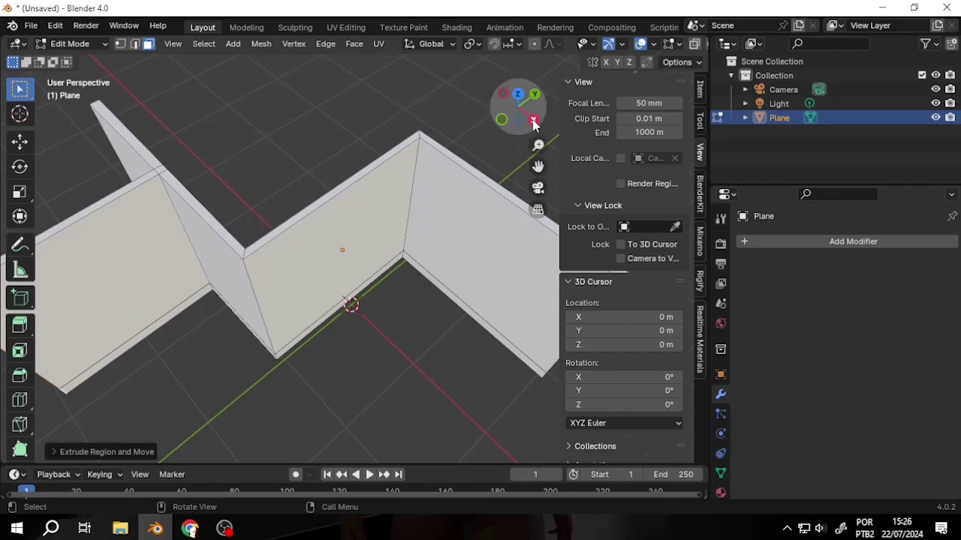
Select the bottom strip faces of the left, middle and new partition walls.
{"action": "left_click_drag", "start_coordinate": [534, 124], "coordinate": [529, 109]}
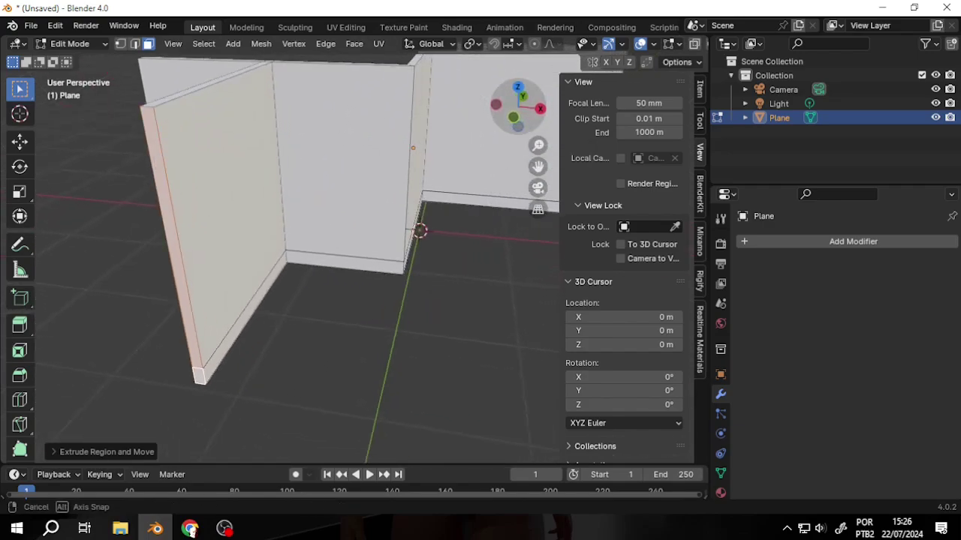
{"action": "left_click_drag", "start_coordinate": [529, 108], "coordinate": [294, 277]}
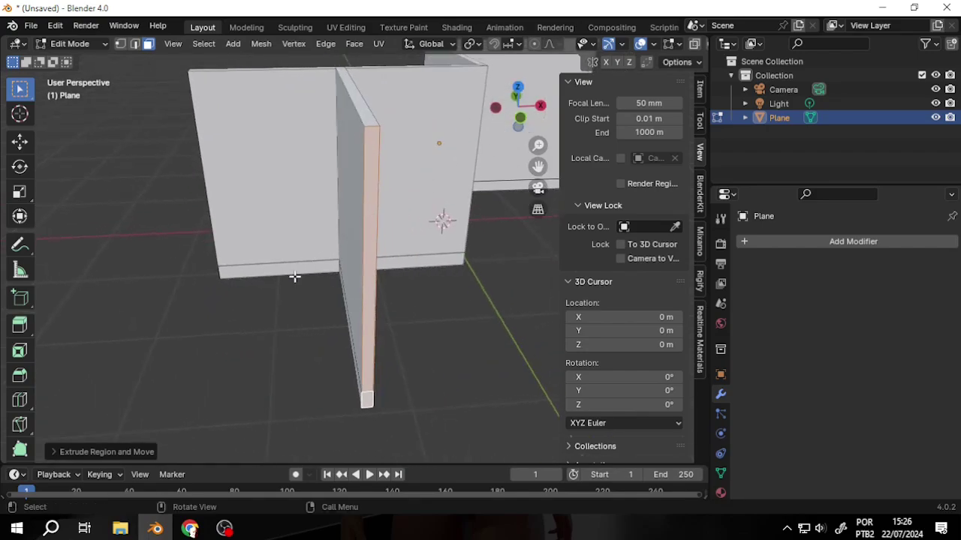
{"action": "left_click", "coordinate": [271, 264]}
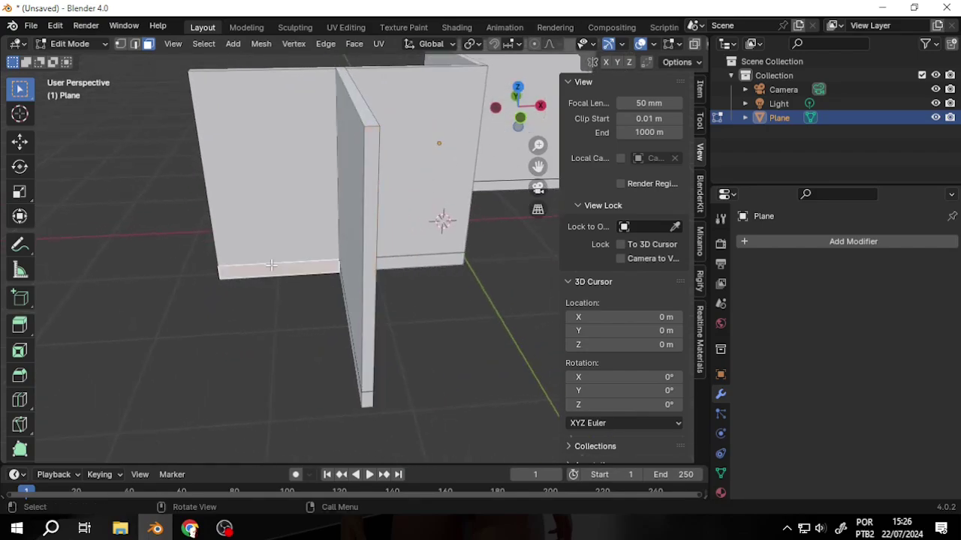
{"action": "left_click", "coordinate": [360, 390], "text": "shift"}
{"action": "left_click", "coordinate": [367, 396], "text": "shift"}
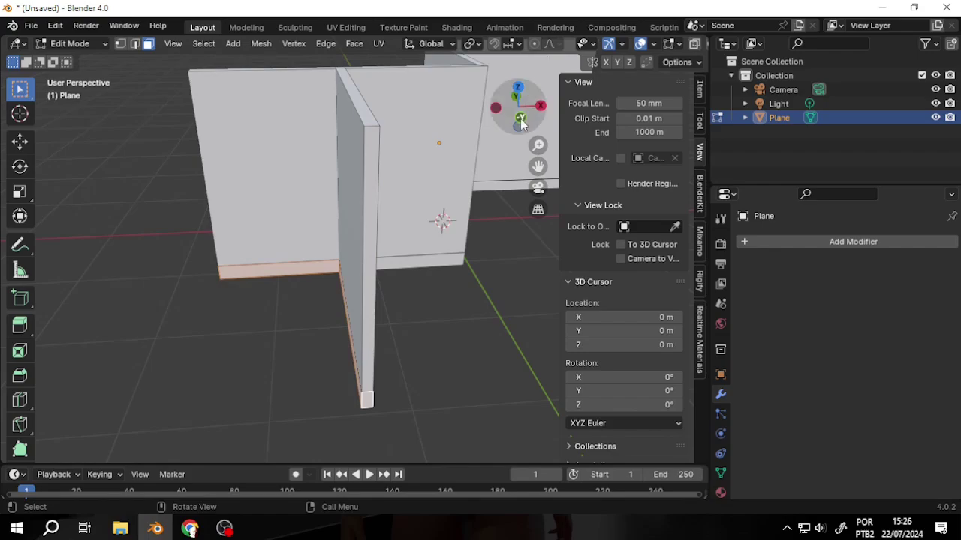
{"action": "left_click_drag", "start_coordinate": [522, 125], "coordinate": [495, 131]}
{"action": "left_click", "coordinate": [204, 277], "text": "shift"}
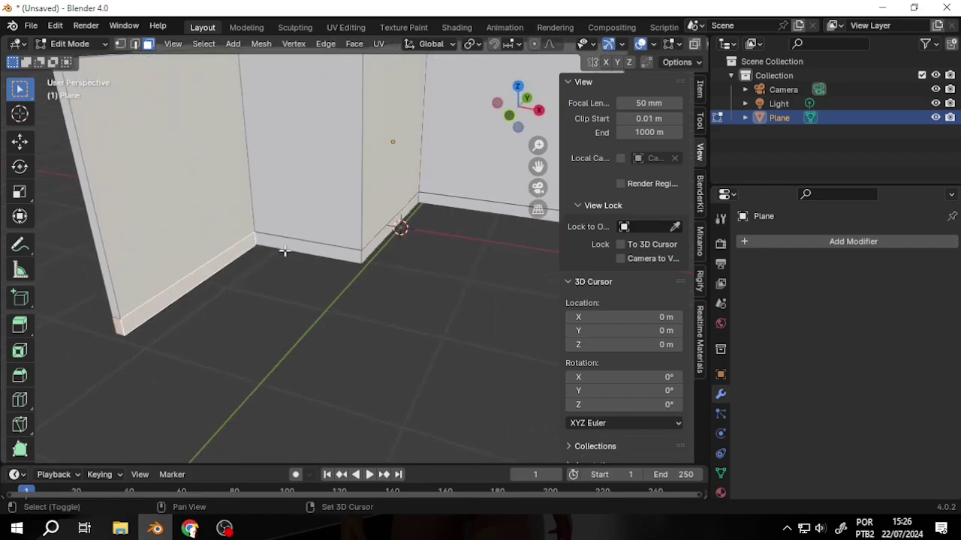
{"action": "left_click", "coordinate": [313, 253], "text": "shift"}
{"action": "left_click", "coordinate": [371, 244], "text": "shift"}
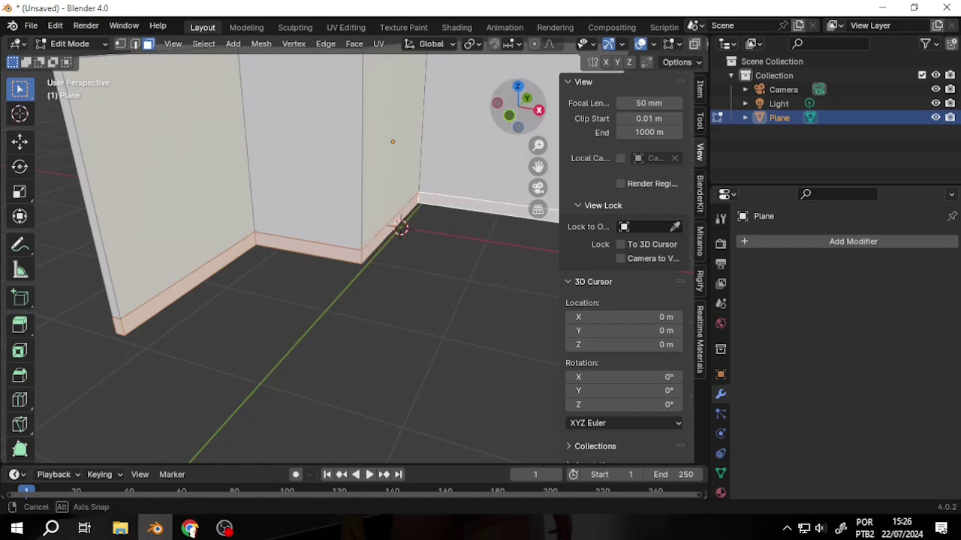
{"action": "mouse_move", "coordinate": [517, 98]}
{"action": "left_mouse_down"}
{"action": "mouse_move", "coordinate": [525, 113]}
{"action": "mouse_move", "coordinate": [518, 106]}
{"action": "left_mouse_up"}
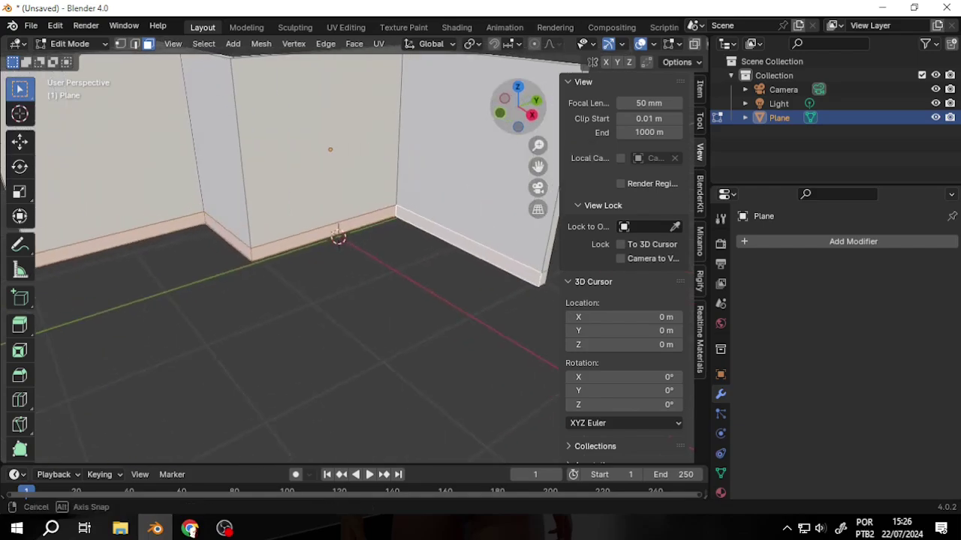
Extrude the selected strips about 0.08 m along their normals as baseboard.
{"action": "left_click", "coordinate": [353, 43]}
{"action": "left_click", "coordinate": [412, 75]}
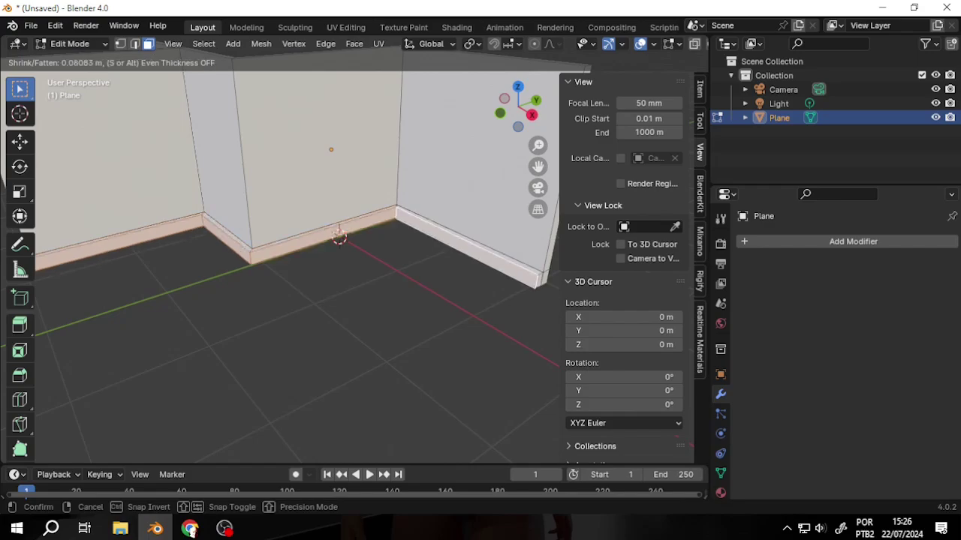
{"action": "left_click", "coordinate": [417, 73]}
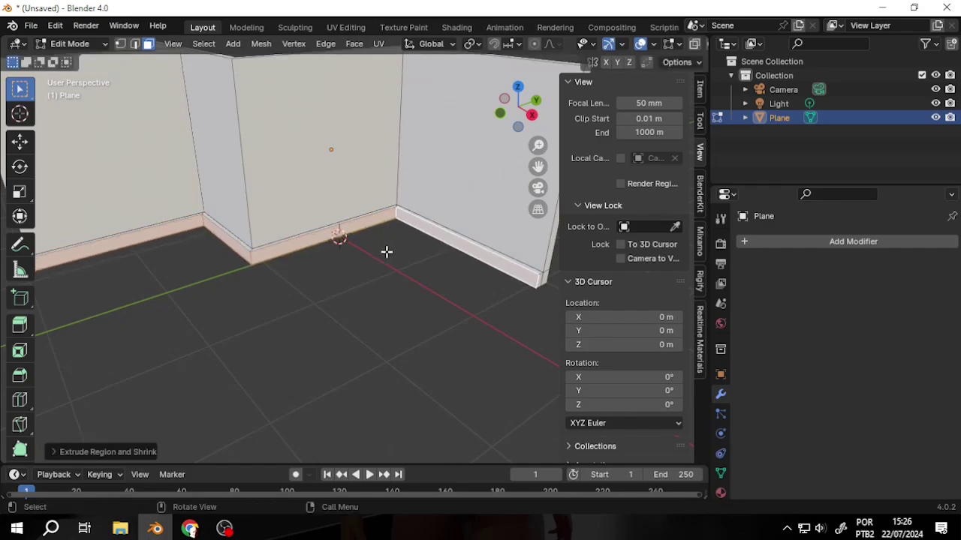
{"action": "scroll", "coordinate": [387, 251], "scroll_direction": "down", "scroll_amount": 4}
{"action": "mouse_move", "coordinate": [532, 123]}
{"action": "left_mouse_down"}
{"action": "mouse_move", "coordinate": [541, 171]}
{"action": "mouse_move", "coordinate": [509, 218]}
{"action": "left_mouse_up"}
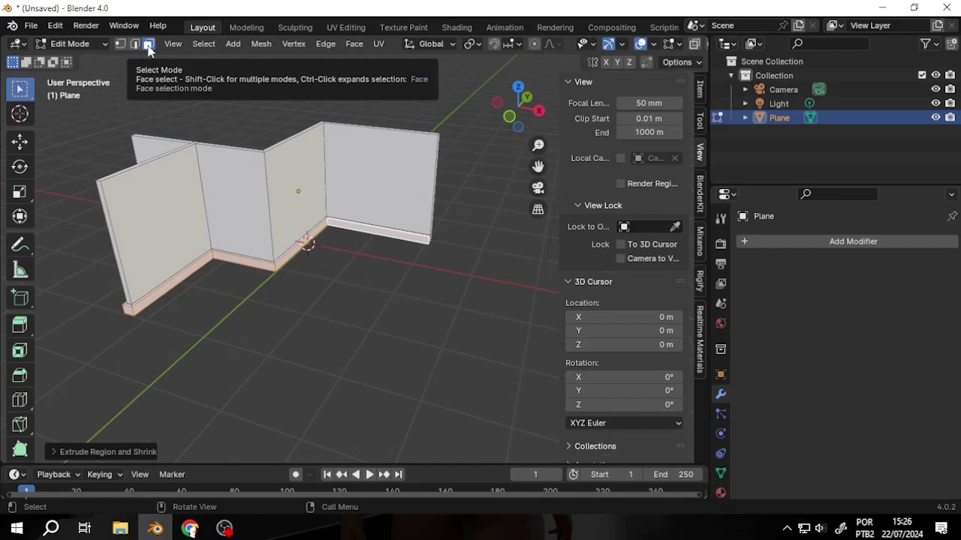
Snap the 3D cursor to the centre of the selected right wall face.
{"action": "left_click", "coordinate": [381, 172]}
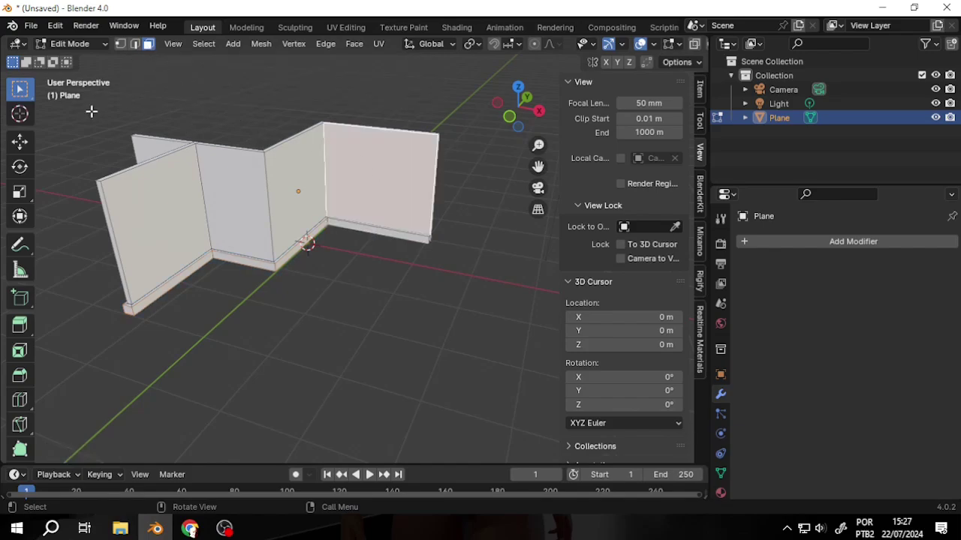
{"action": "left_click", "coordinate": [20, 114]}
{"action": "key", "text": "shift+s"}
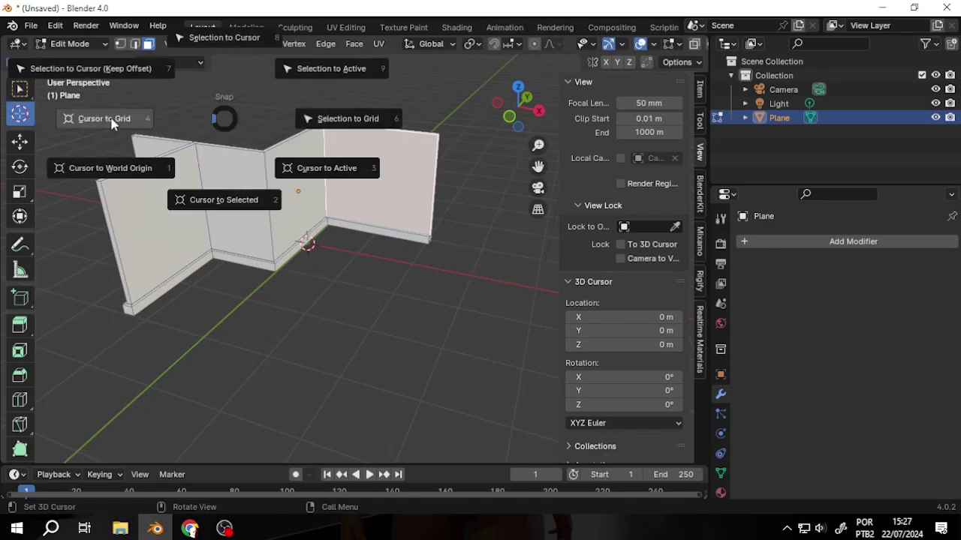
{"action": "left_click", "coordinate": [178, 239]}
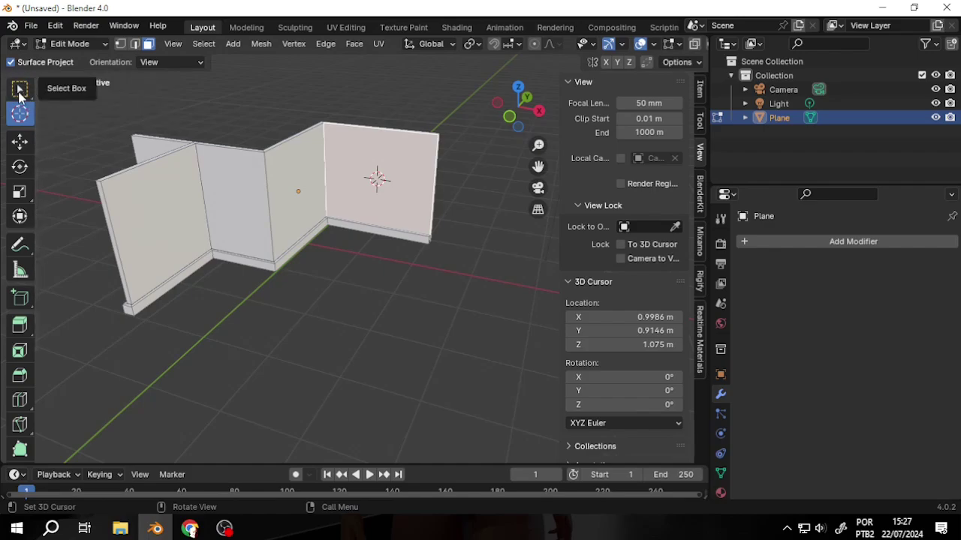
Return to box selection and bring up the interaction mode menu to leave Edit Mode.
{"action": "left_click", "coordinate": [22, 92]}
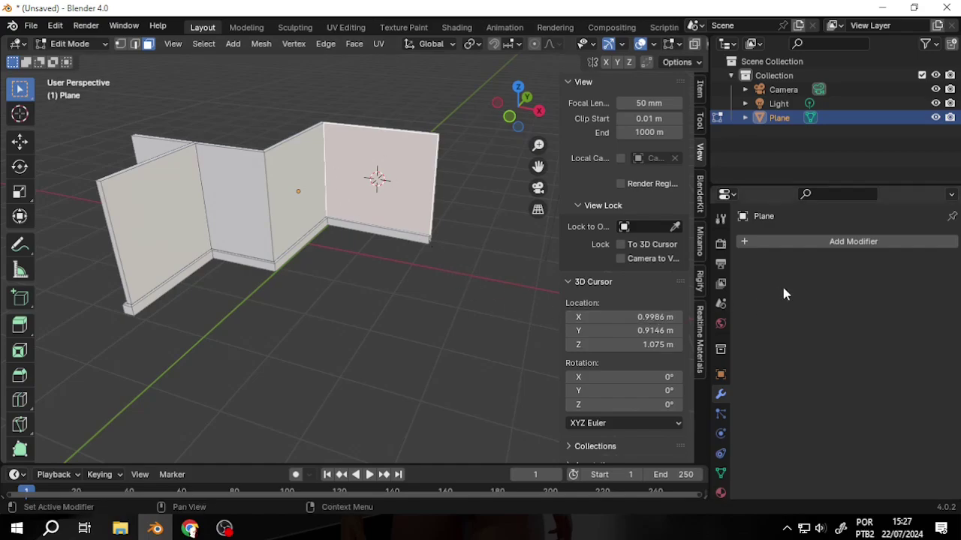
{"action": "key", "text": "shift+a"}
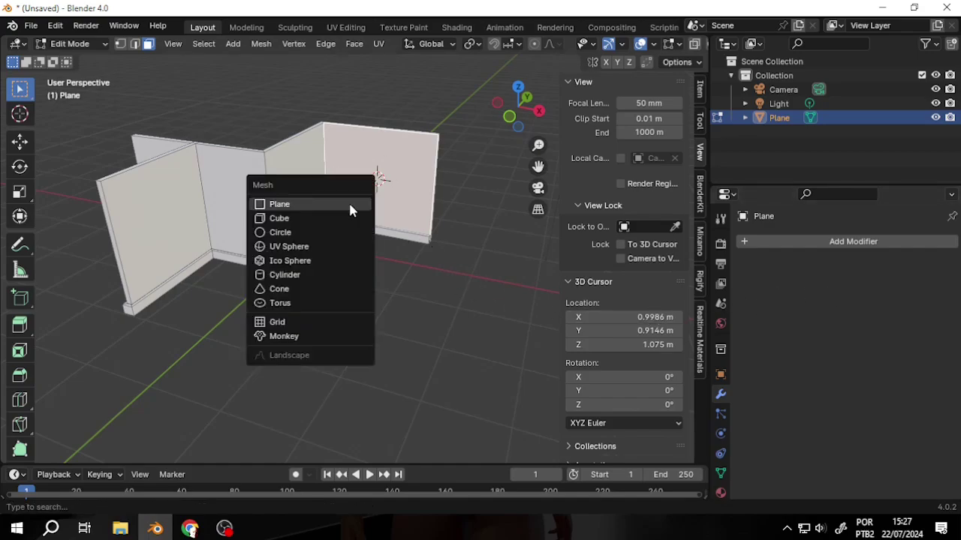
{"action": "left_click", "coordinate": [83, 49]}
In Object Mode, add a cube at the 3D cursor and scale it down uniformly.
{"action": "left_click", "coordinate": [86, 58]}
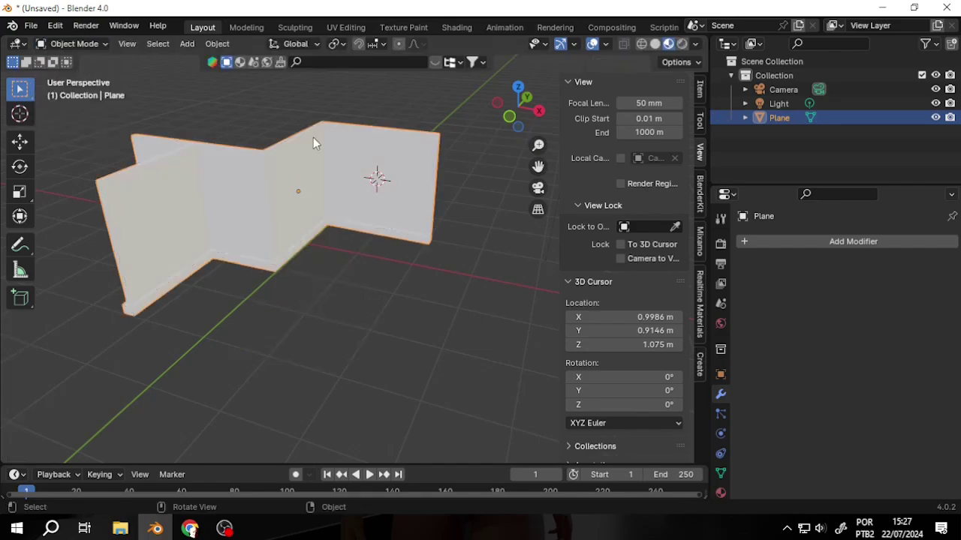
{"action": "key", "text": "shift+a"}
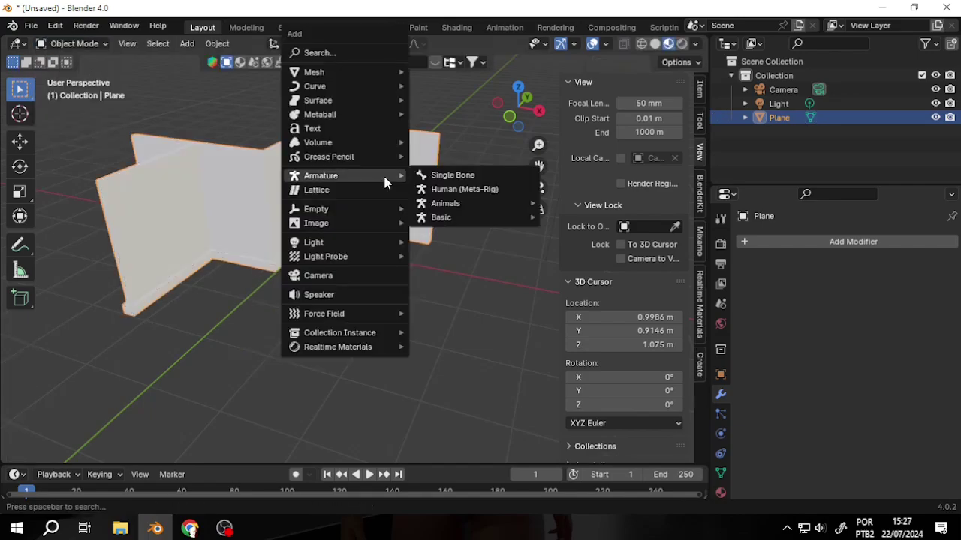
{"action": "mouse_move", "coordinate": [313, 72]}
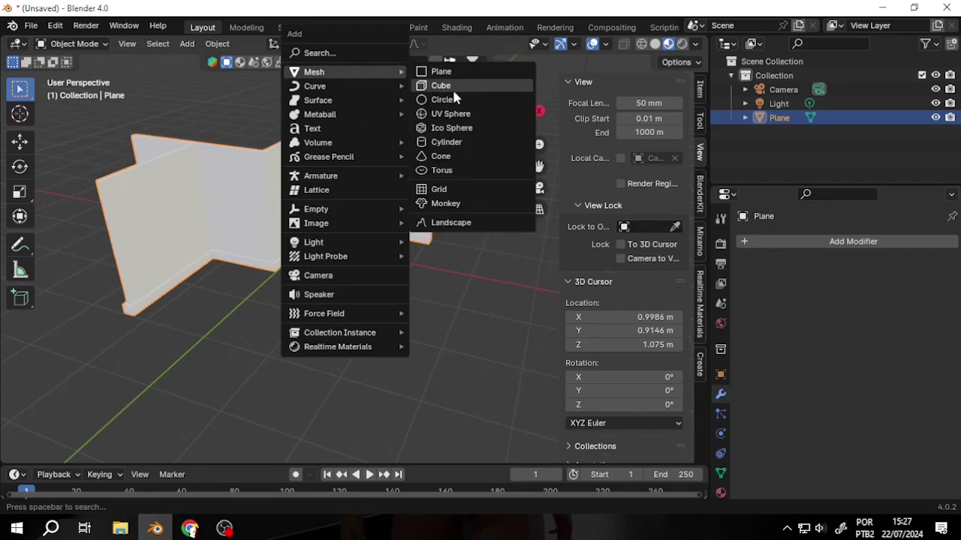
{"action": "left_click", "coordinate": [451, 86]}
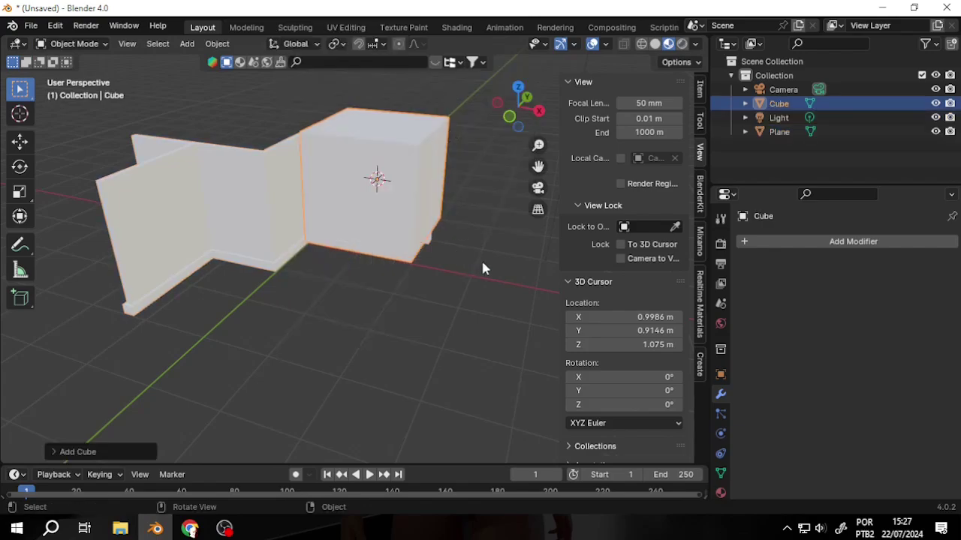
{"action": "key", "text": "s"}
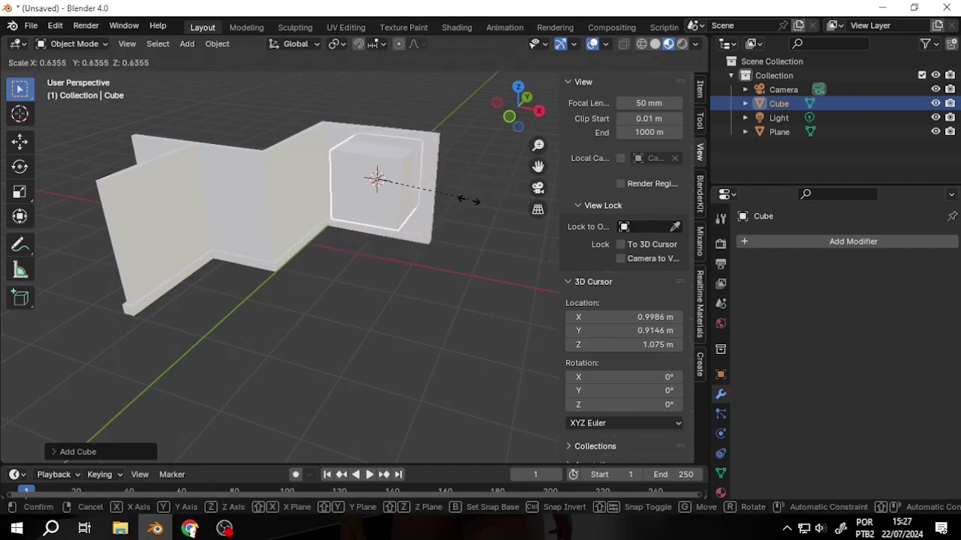
{"action": "left_click", "coordinate": [411, 222]}
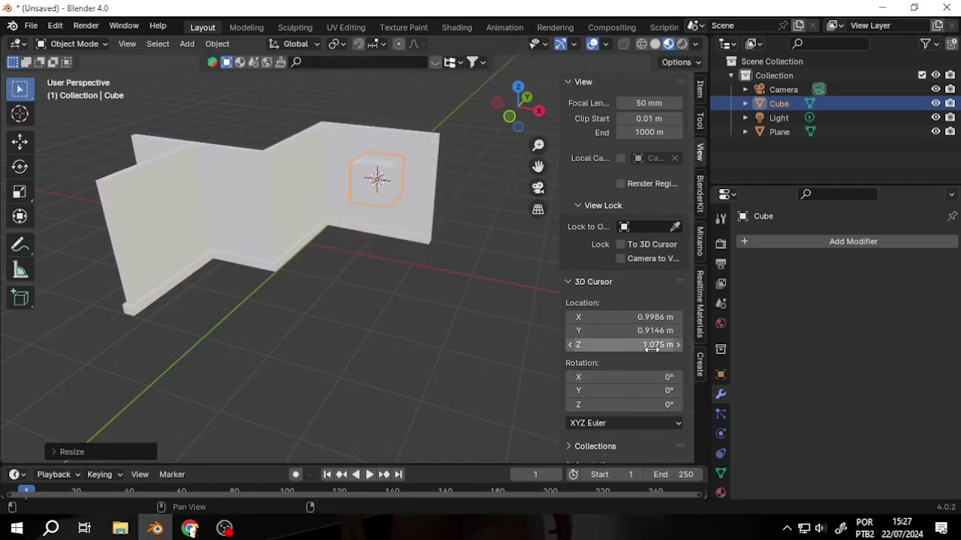
Stretch the cube along X and apply its scale with Object > Apply > Scale.
{"action": "key", "text": "s"}
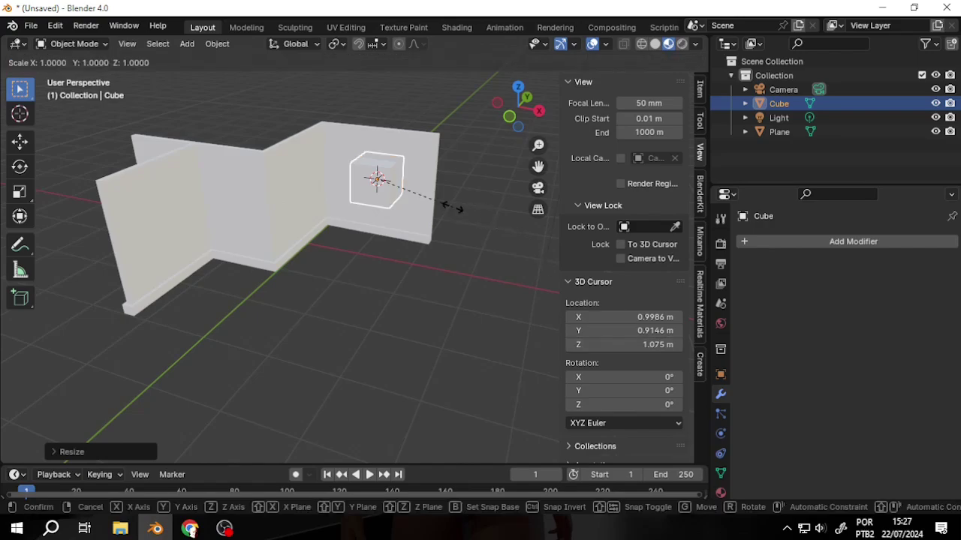
{"action": "key", "text": "x"}
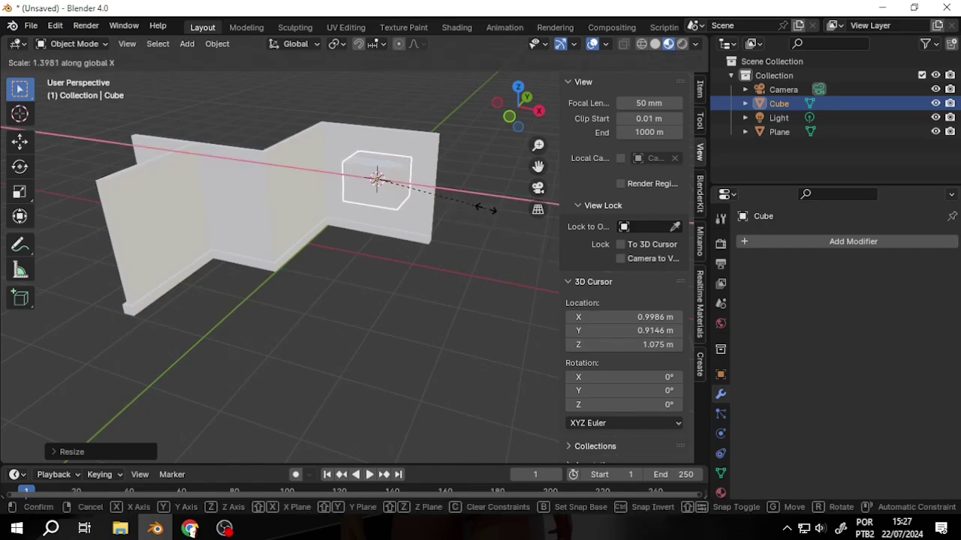
{"action": "left_click", "coordinate": [480, 247]}
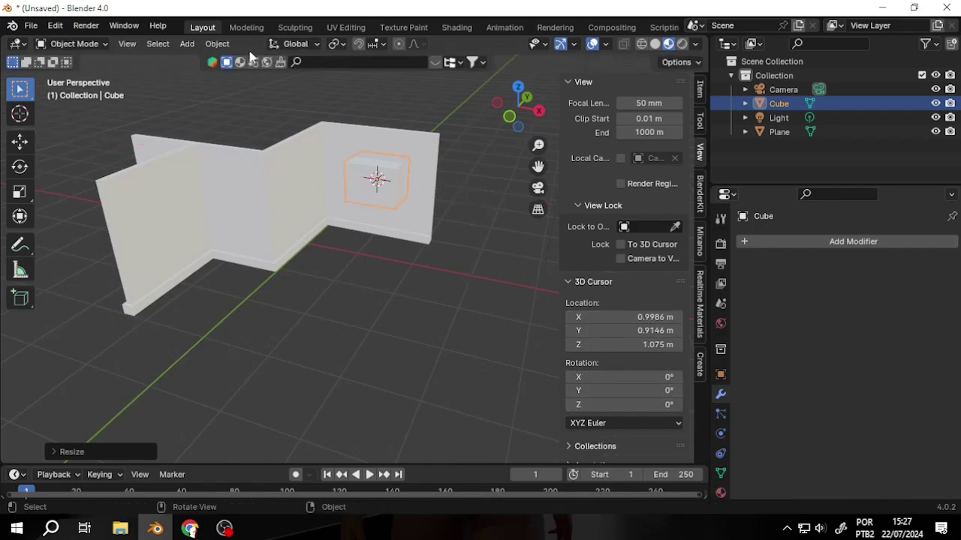
{"action": "left_click", "coordinate": [217, 44]}
{"action": "mouse_move", "coordinate": [233, 117]}
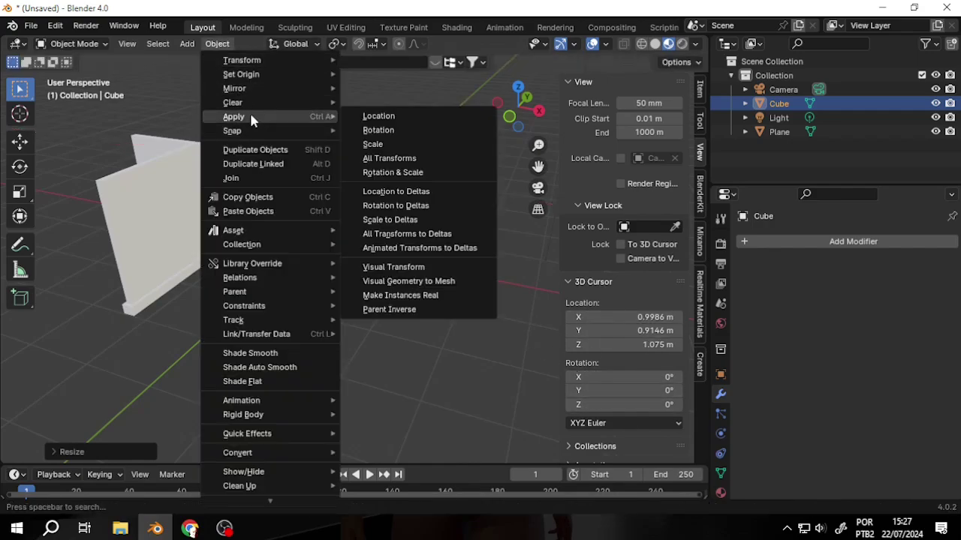
{"action": "left_click", "coordinate": [401, 142]}
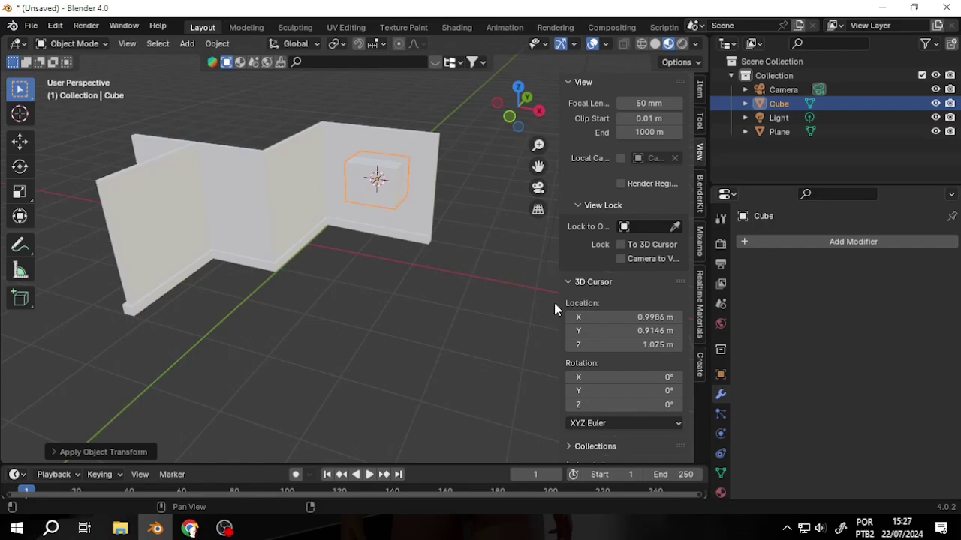
Give the wall Plane a Boolean modifier with Cube as the cutter object, then select Cube.
{"action": "left_click", "coordinate": [328, 145]}
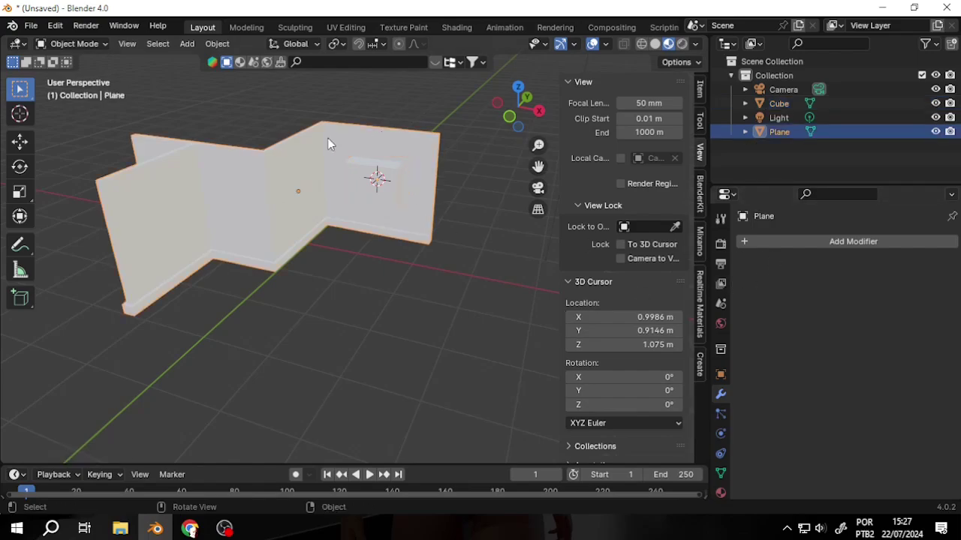
{"action": "left_click", "coordinate": [852, 247]}
{"action": "mouse_move", "coordinate": [781, 243]}
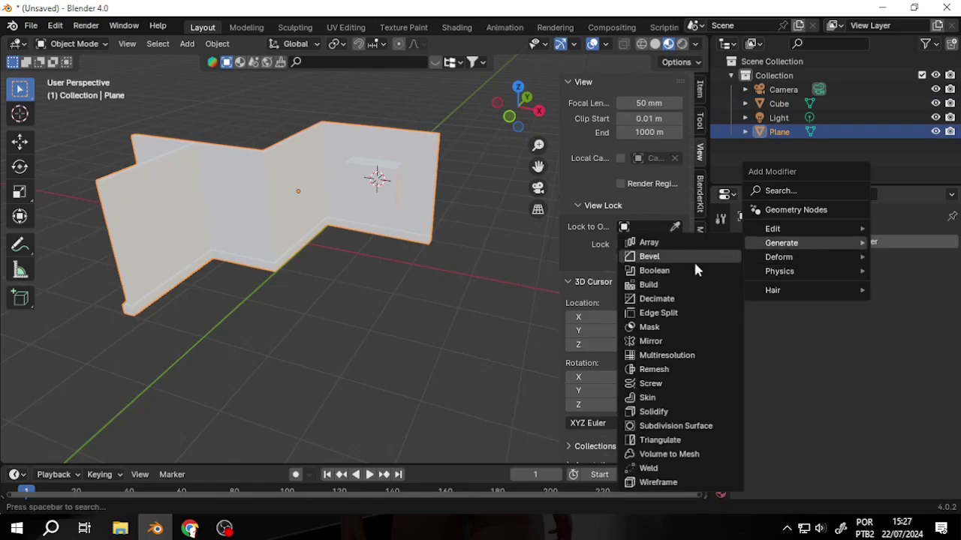
{"action": "left_click", "coordinate": [665, 272]}
{"action": "left_click", "coordinate": [930, 321]}
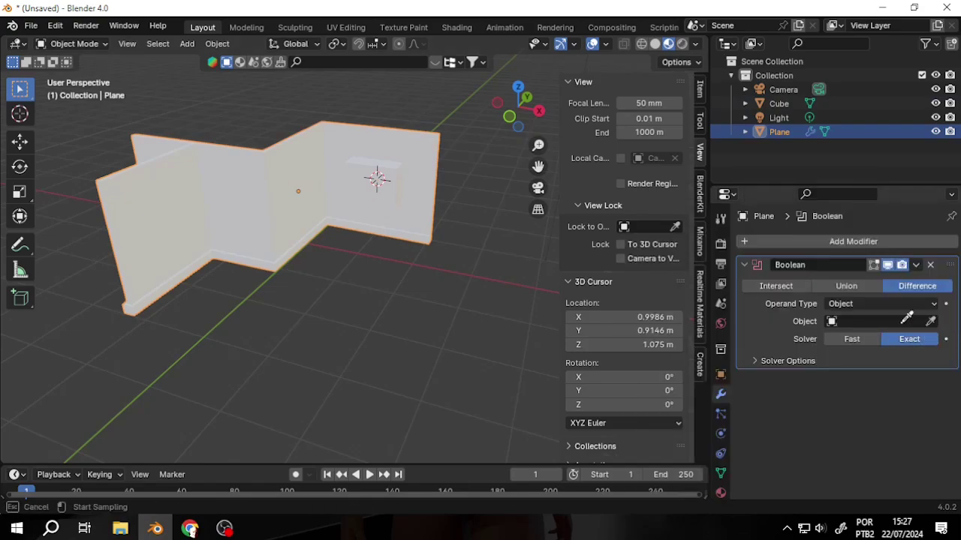
{"action": "left_click", "coordinate": [393, 172]}
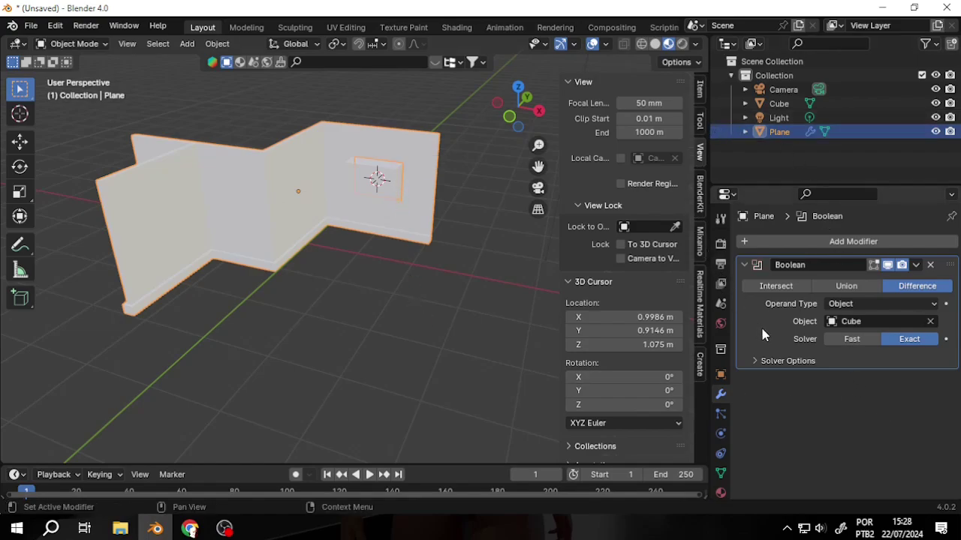
{"action": "left_click", "coordinate": [782, 103]}
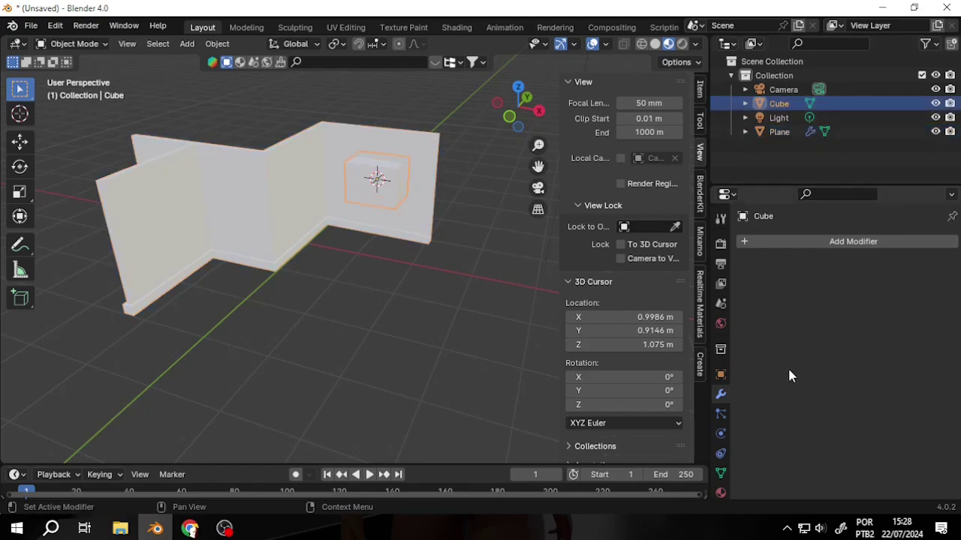
Set the cube's Viewport Display 'Display As' option to Wire.
{"action": "left_click", "coordinate": [720, 374]}
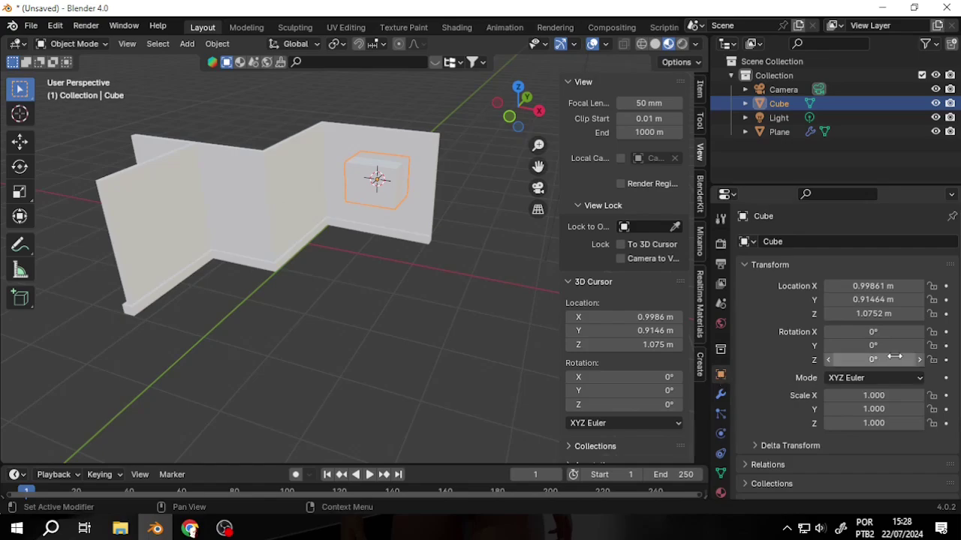
{"action": "scroll", "coordinate": [893, 358], "scroll_direction": "down", "scroll_amount": 3}
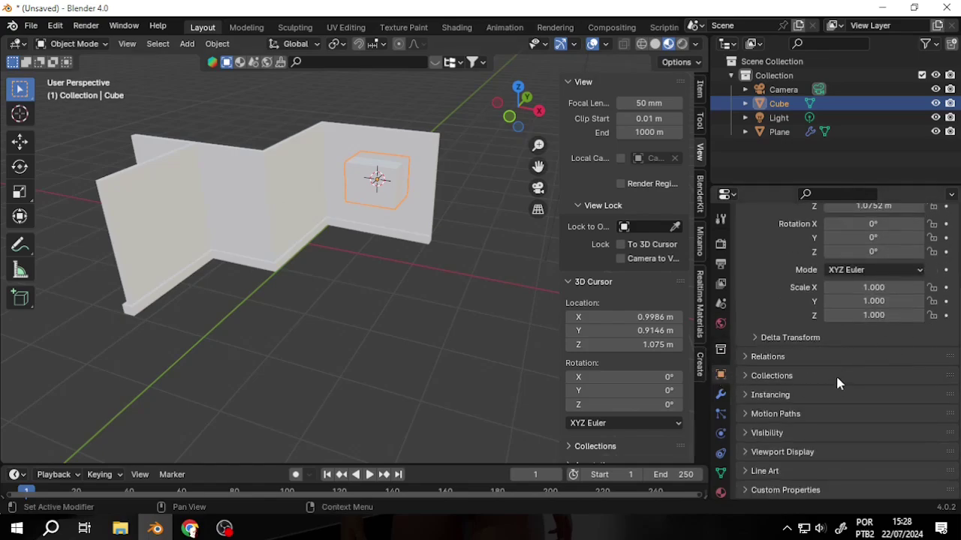
{"action": "left_click", "coordinate": [750, 433]}
{"action": "scroll", "coordinate": [863, 376], "scroll_direction": "down", "scroll_amount": 3}
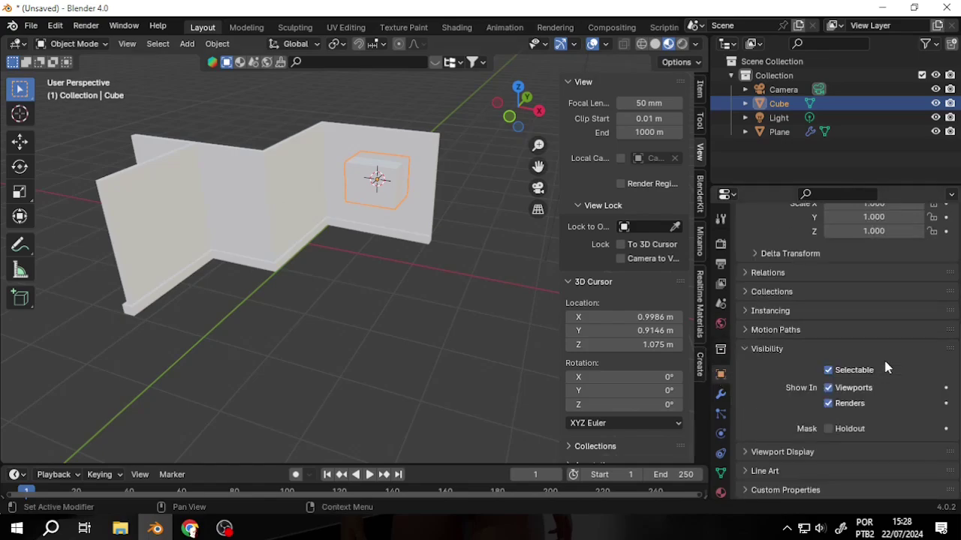
{"action": "left_click", "coordinate": [747, 453]}
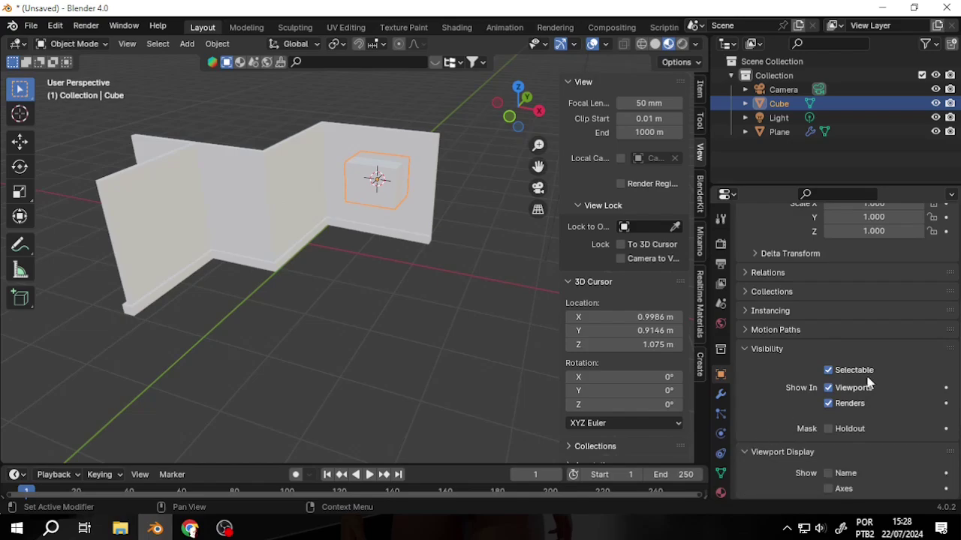
{"action": "scroll", "coordinate": [870, 375], "scroll_direction": "down", "scroll_amount": 5}
{"action": "left_click", "coordinate": [883, 430]}
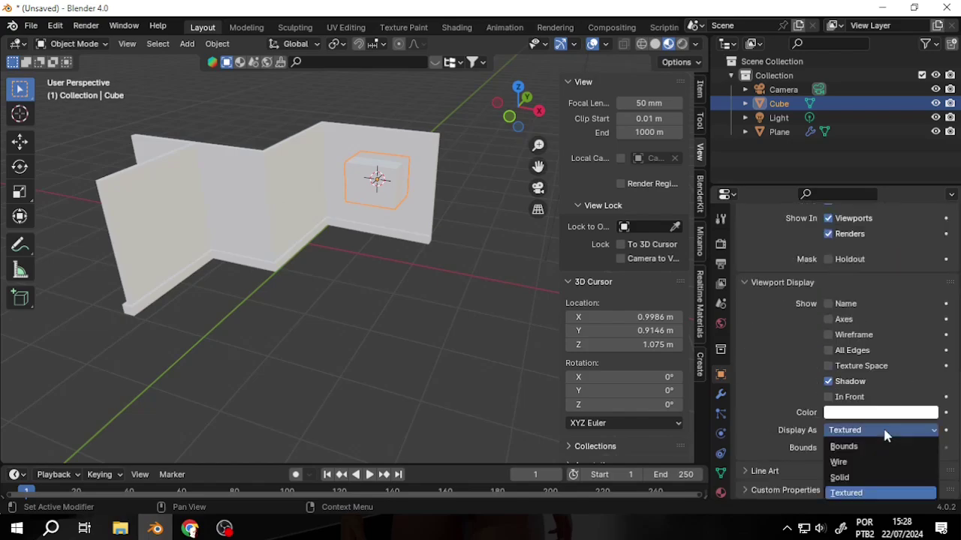
{"action": "left_click", "coordinate": [869, 466]}
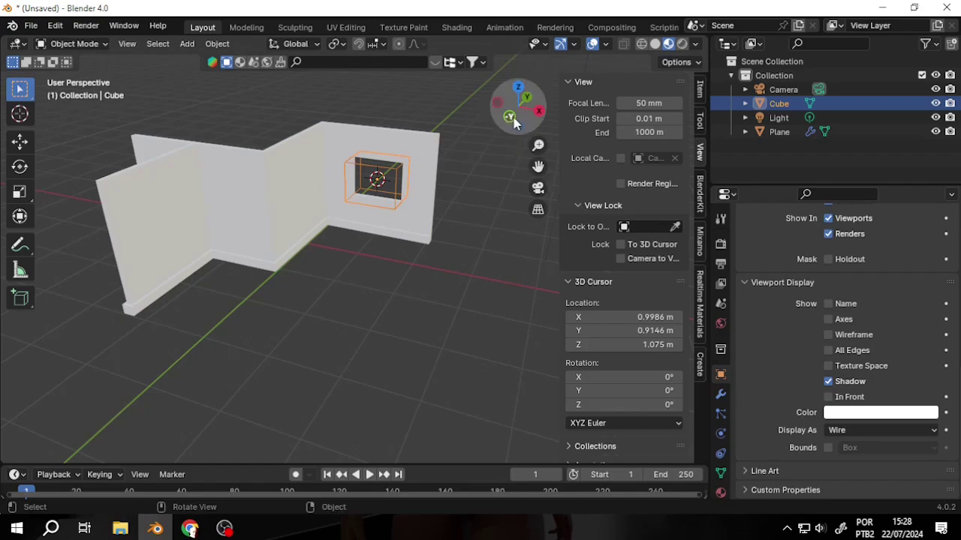
Orbit and zoom in on the wireframe cube and begin moving it.
{"action": "mouse_move", "coordinate": [518, 105]}
{"action": "left_mouse_down"}
{"action": "mouse_move", "coordinate": [502, 183]}
{"action": "mouse_move", "coordinate": [518, 195]}
{"action": "mouse_move", "coordinate": [461, 192]}
{"action": "left_mouse_up"}
{"action": "scroll", "coordinate": [499, 175], "scroll_direction": "up", "scroll_amount": 5}
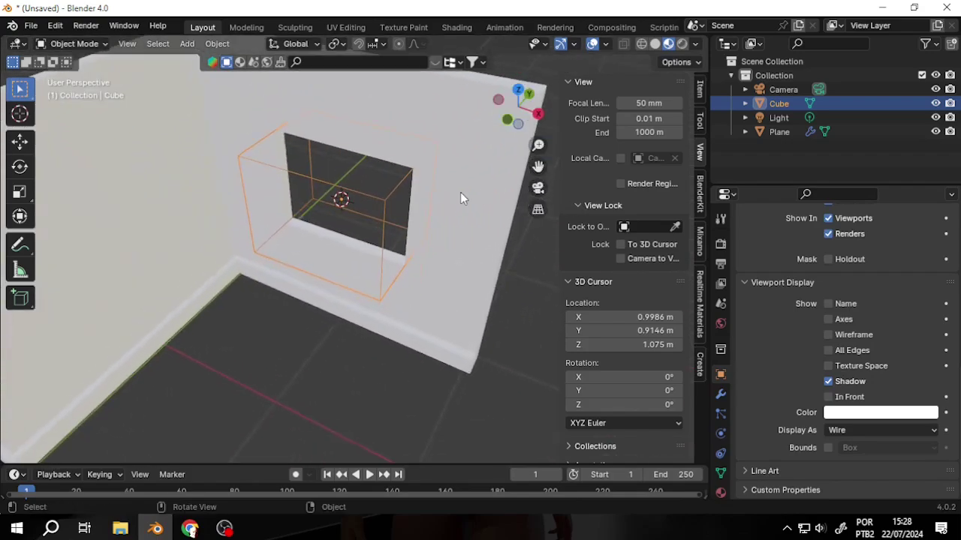
{"action": "key", "text": "g"}
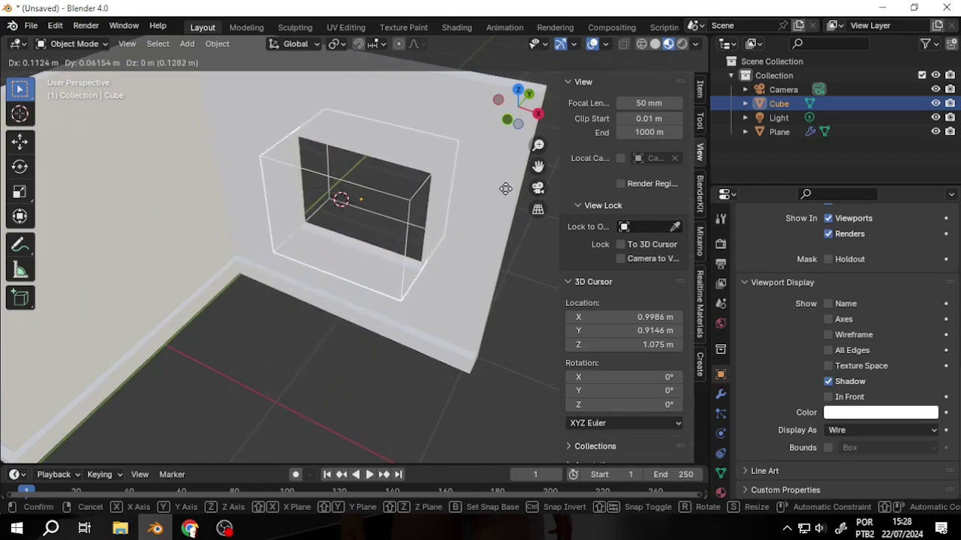
Move the cutter cube down along Z toward the floor.
{"action": "key", "text": "z"}
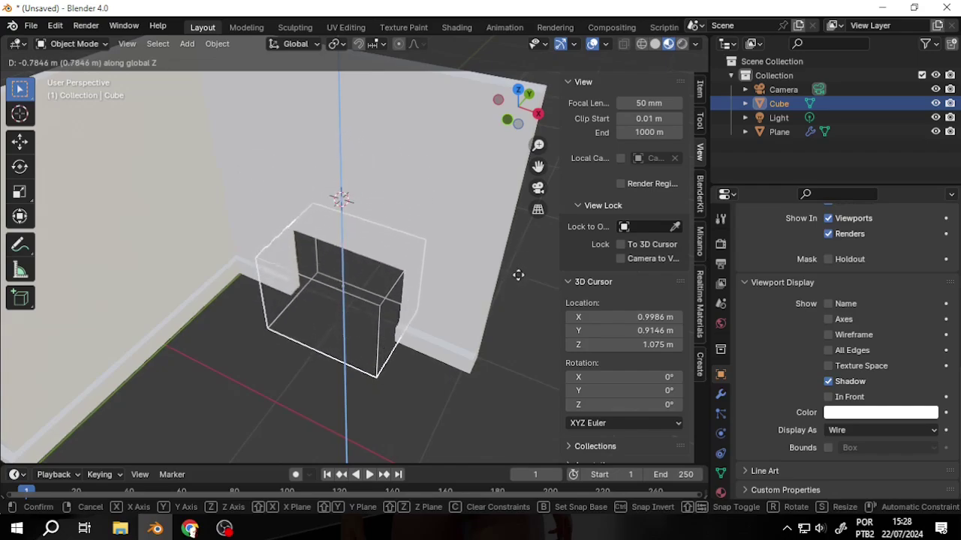
{"action": "left_click", "coordinate": [517, 274]}
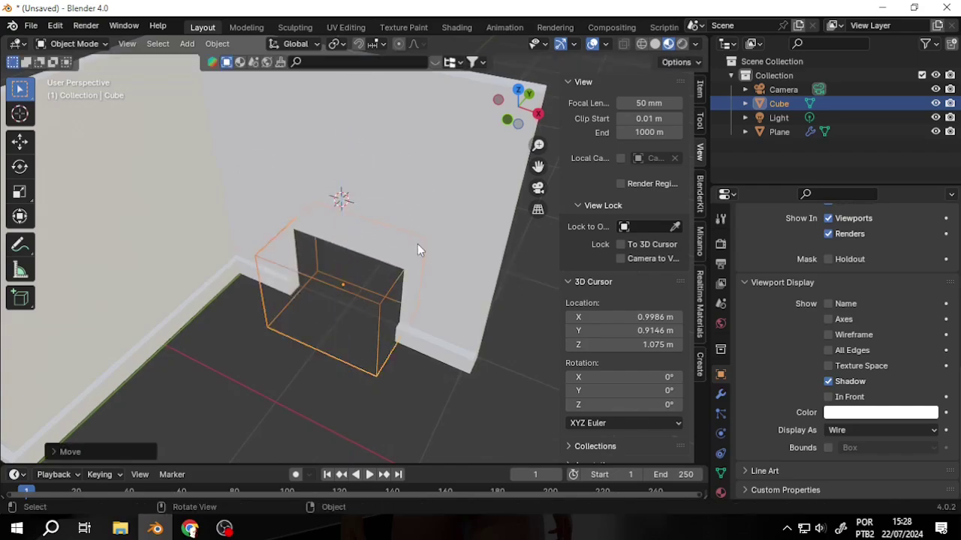
{"action": "left_click_drag", "start_coordinate": [516, 108], "coordinate": [473, 113]}
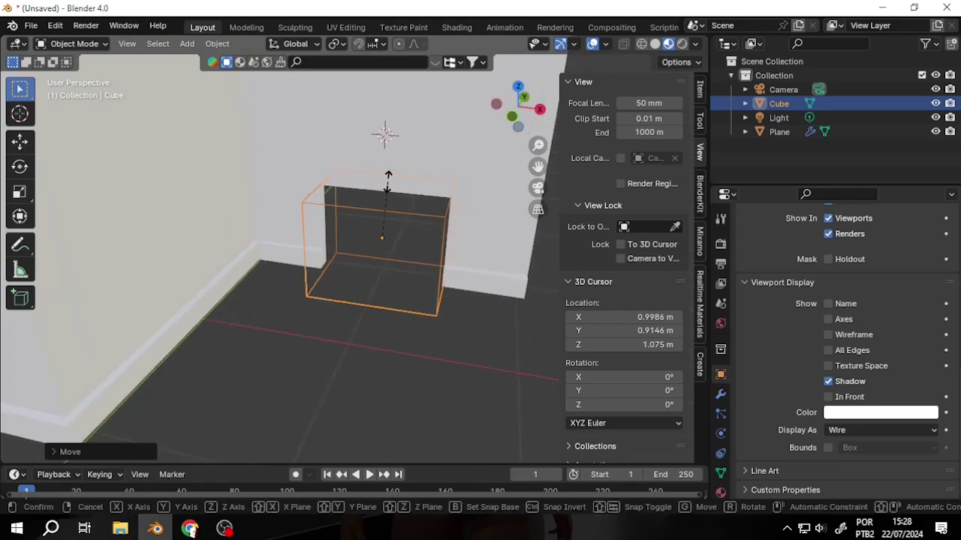
Scale the cube taller along Z to form the doorway, then reframe the view.
{"action": "key", "text": "s"}
{"action": "key", "text": "z"}
{"action": "left_click", "coordinate": [387, 105]}
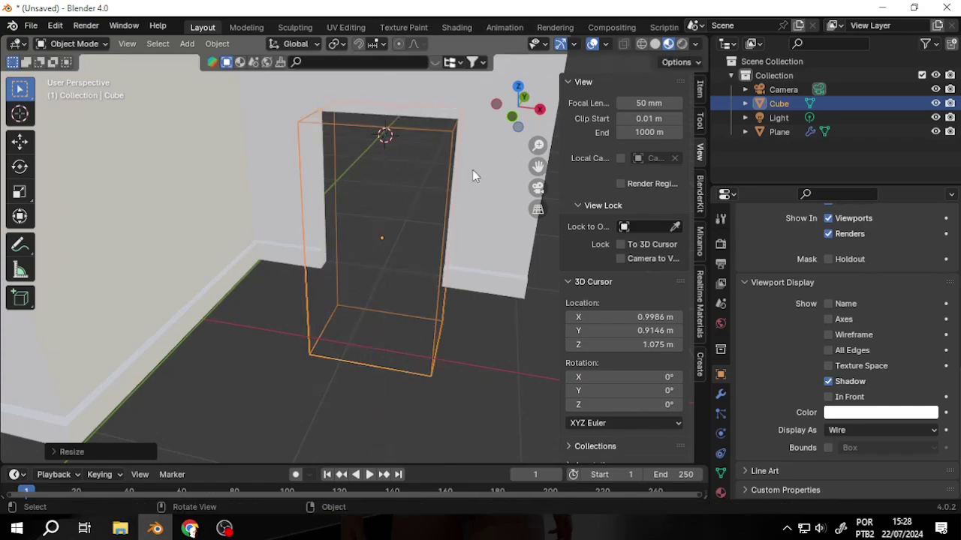
{"action": "left_click_drag", "start_coordinate": [537, 166], "coordinate": [511, 229]}
{"action": "left_click_drag", "start_coordinate": [538, 166], "coordinate": [424, 280]}
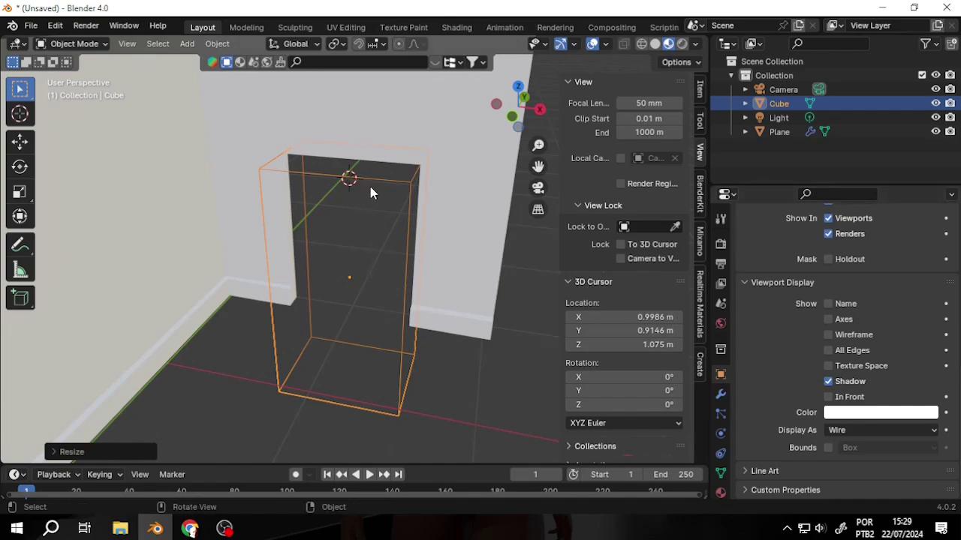
{"action": "scroll", "coordinate": [370, 186], "scroll_direction": "down", "scroll_amount": 5}
{"action": "scroll", "coordinate": [376, 187], "scroll_direction": "up", "scroll_amount": 3}
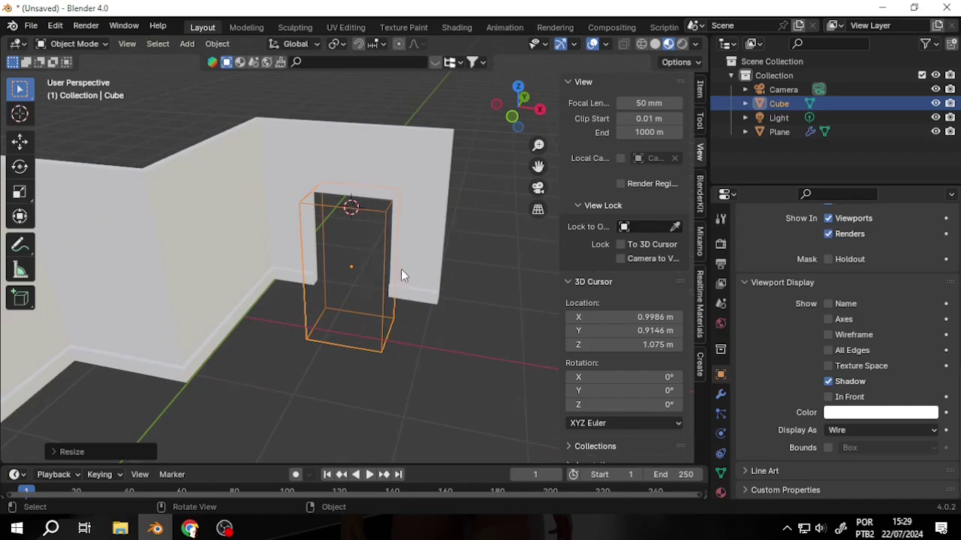
{"action": "left_click", "coordinate": [720, 394]}
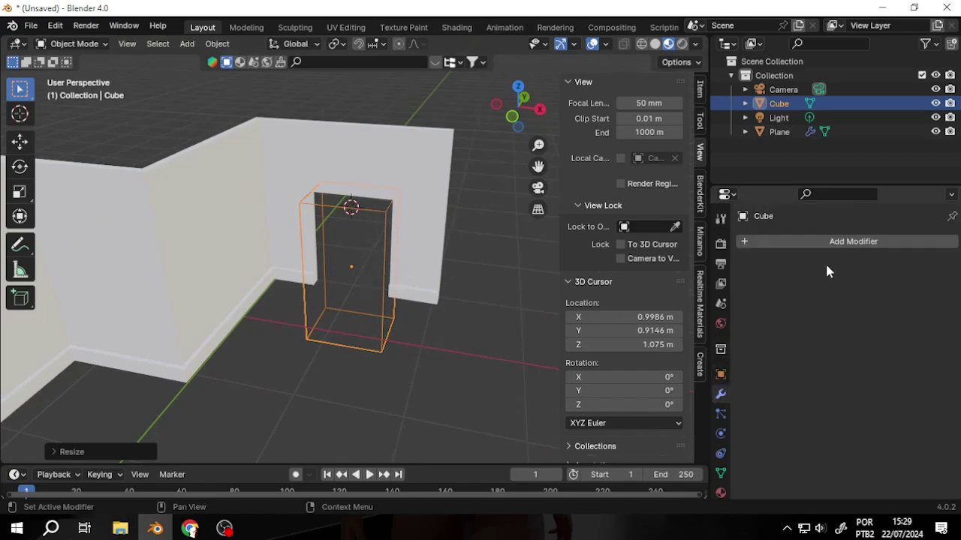
Select the walls and orbit to inspect the door opening, then bring OBS to the front.
{"action": "left_click", "coordinate": [379, 185]}
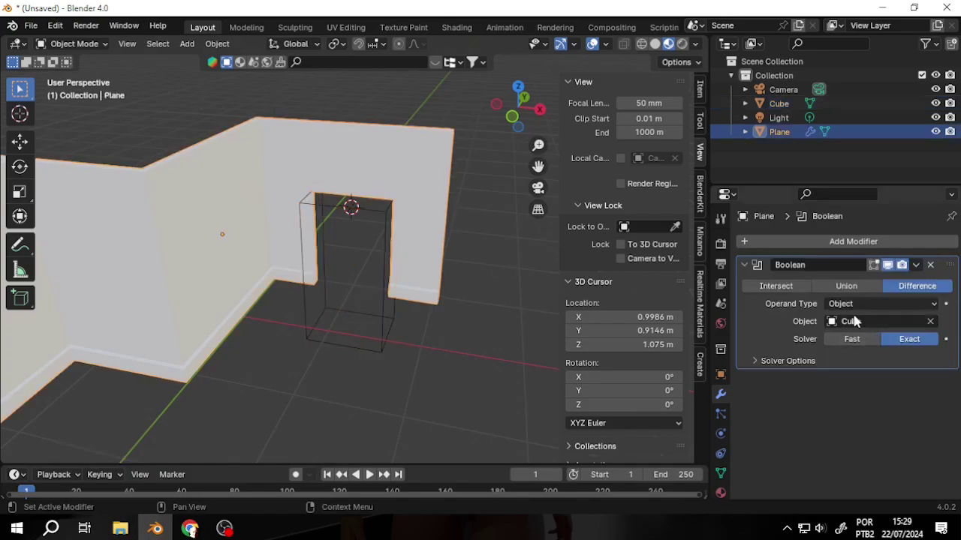
{"action": "middle_click_drag", "start_coordinate": [412, 232], "coordinate": [417, 221]}
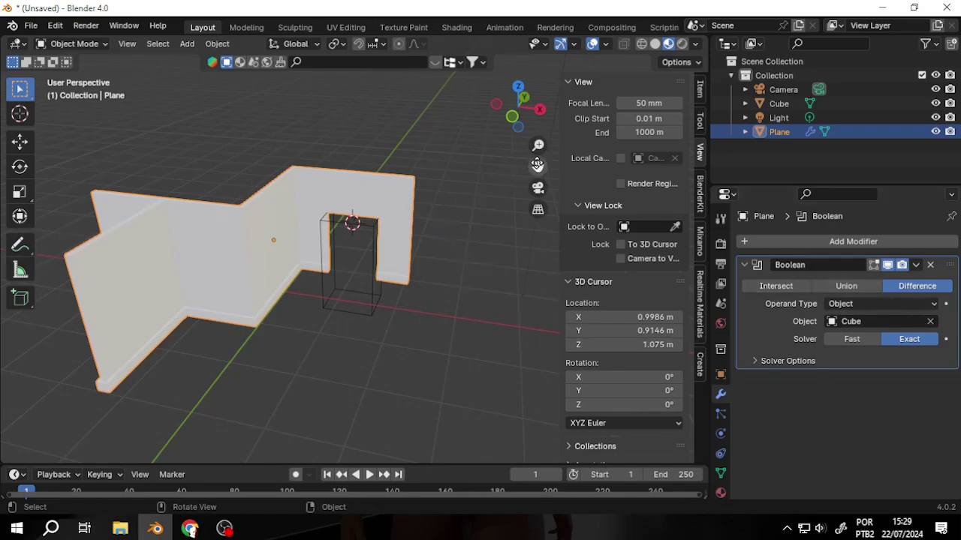
{"action": "mouse_move", "coordinate": [512, 121]}
{"action": "left_mouse_down"}
{"action": "mouse_move", "coordinate": [481, 124]}
{"action": "mouse_move", "coordinate": [525, 115]}
{"action": "mouse_move", "coordinate": [331, 193]}
{"action": "left_mouse_up"}
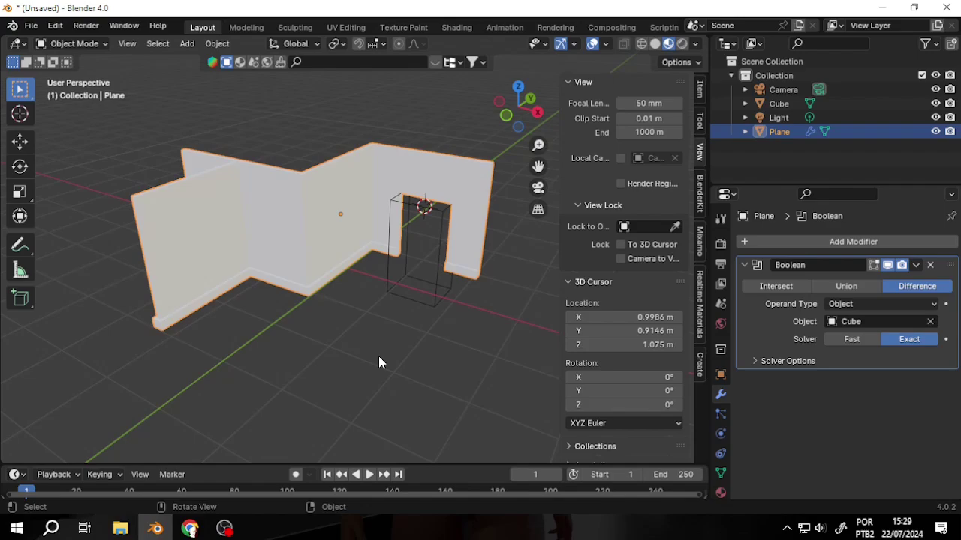
{"action": "left_click", "coordinate": [226, 529]}
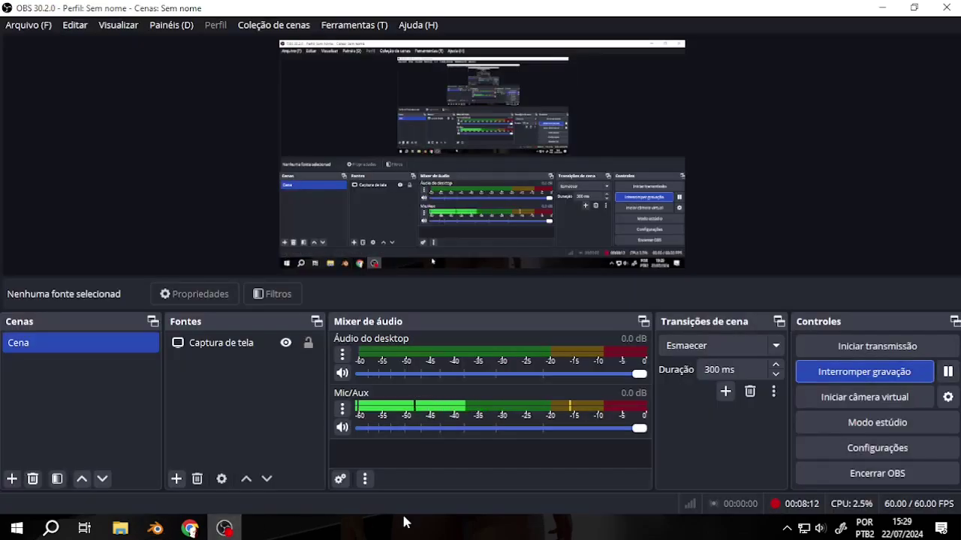